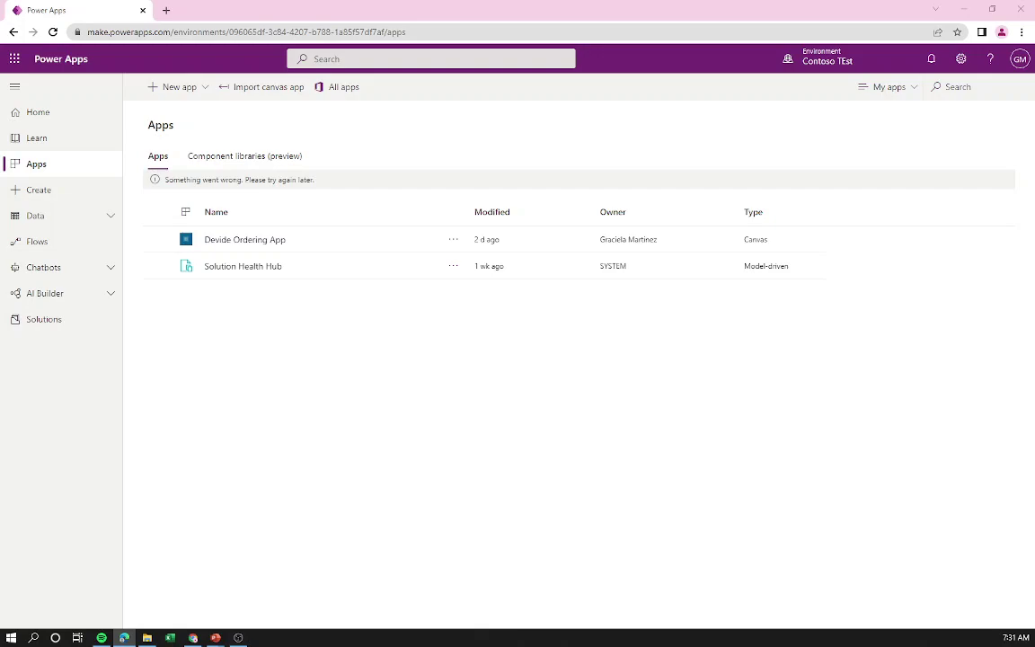
Start creating a blank model-driven app based on Dataverse with the classic app designer.
click(47, 193)
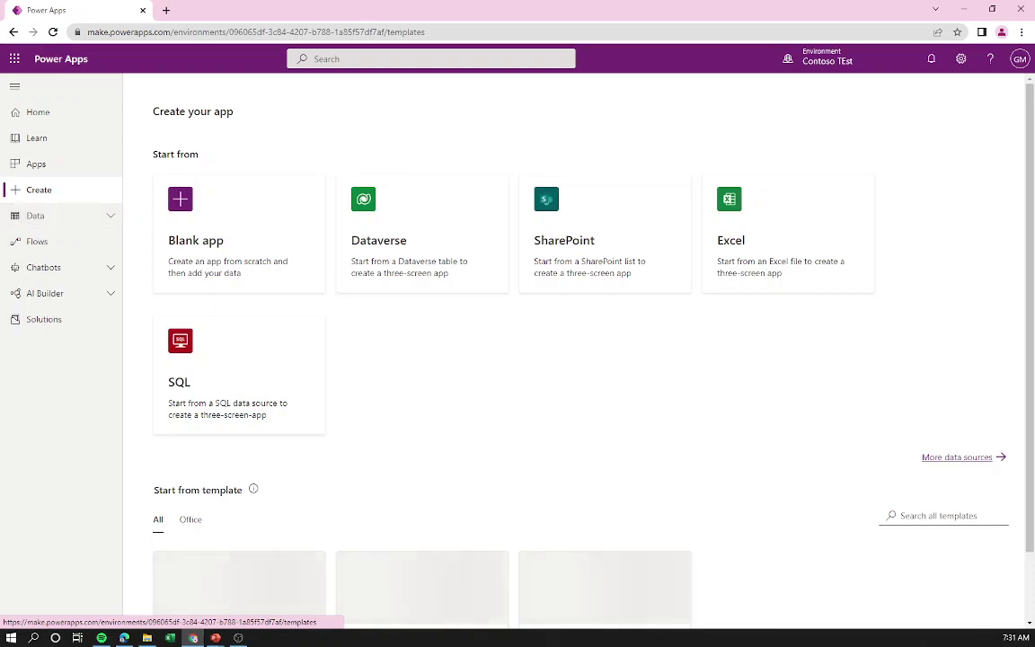
click(215, 224)
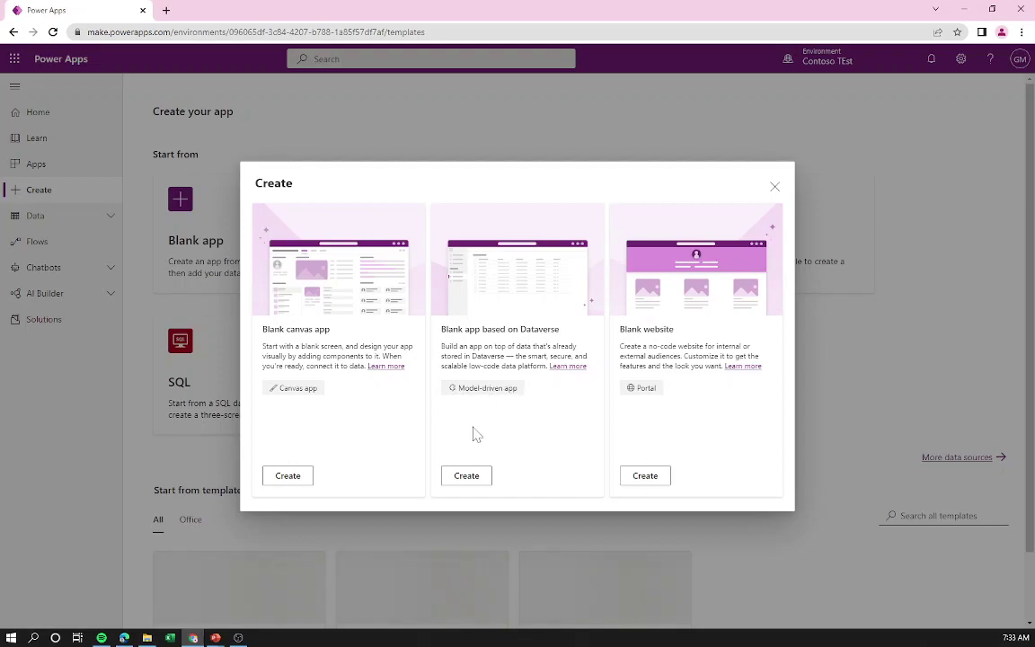
click(466, 476)
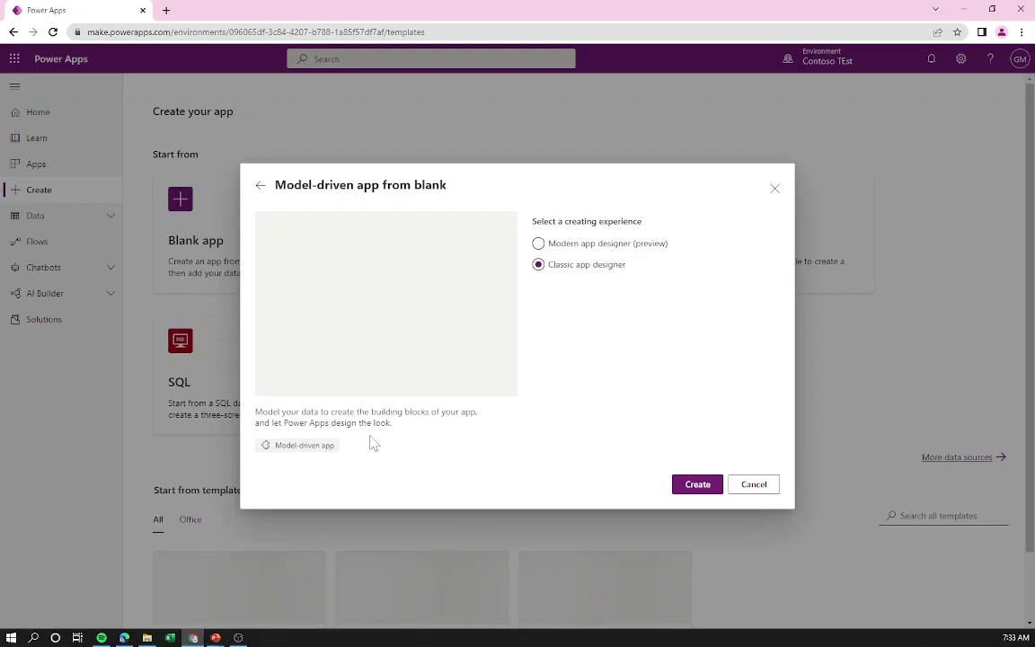
click(702, 487)
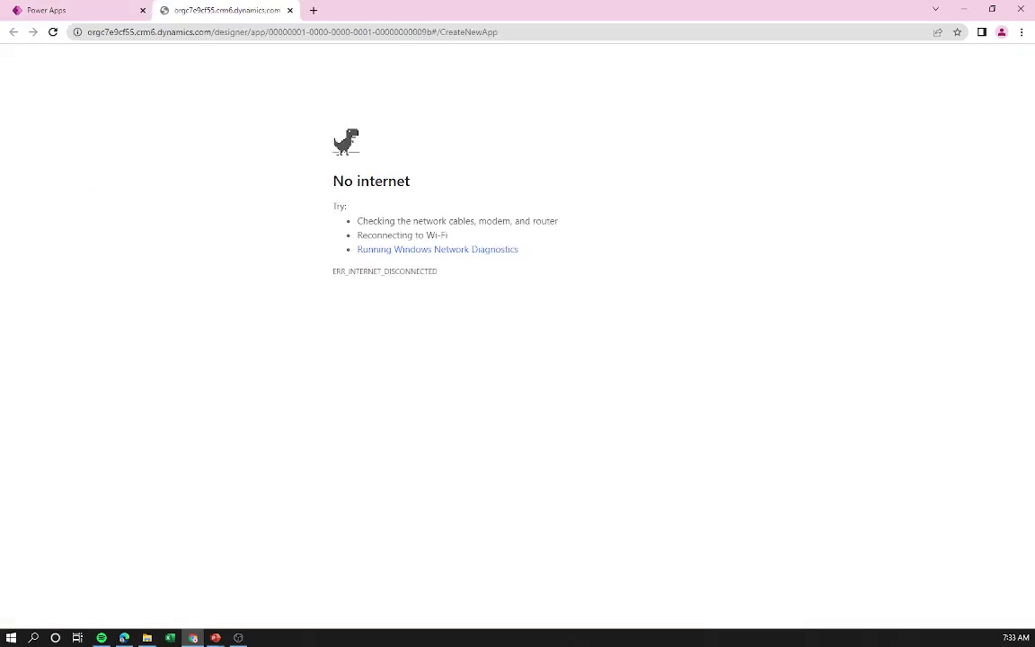
key(alt+Tab)
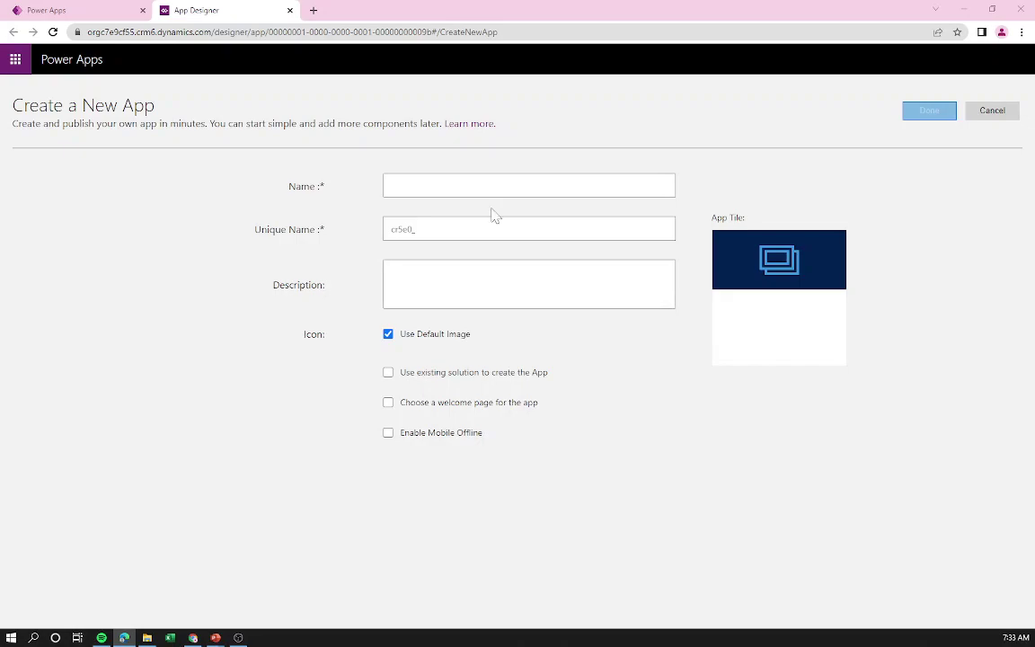
Name the new app Device Procurement, keep the default image, and finish creating it.
text(Devid)
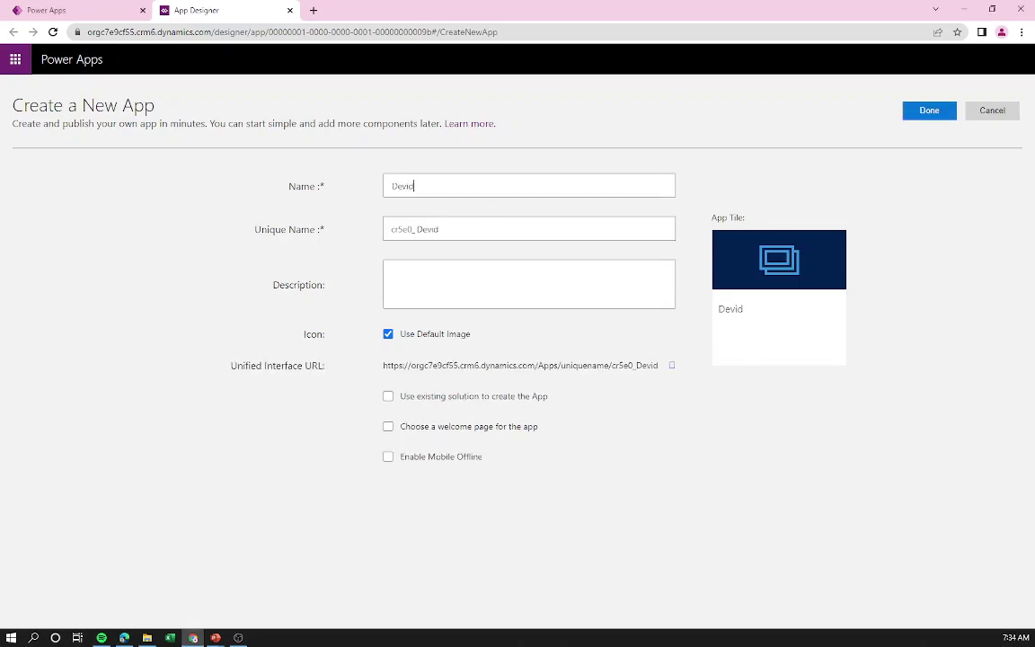
text(e Procu)
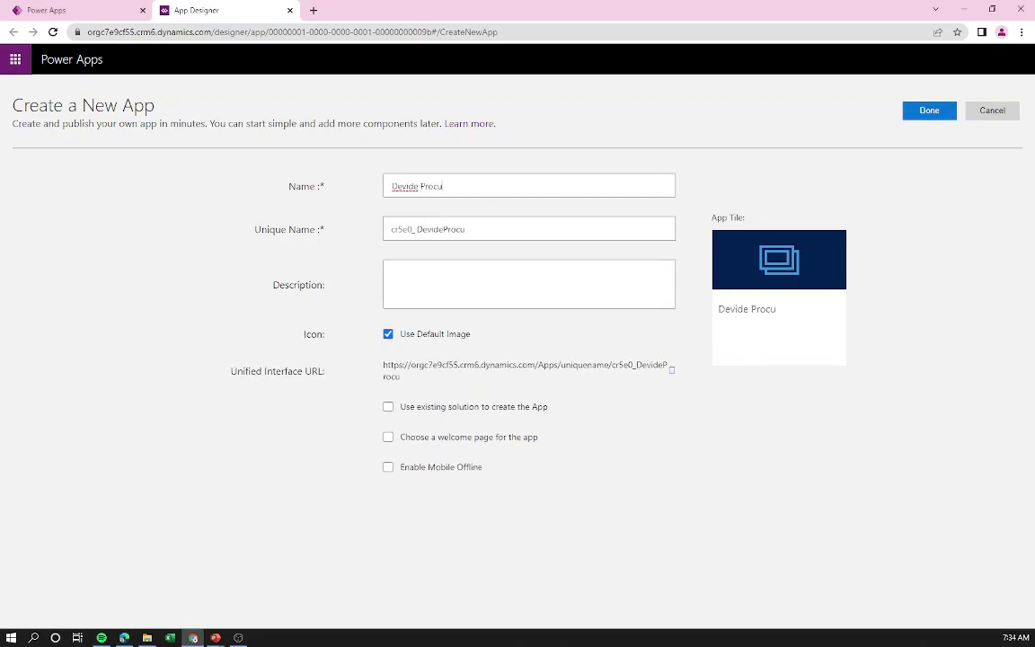
text(rement)
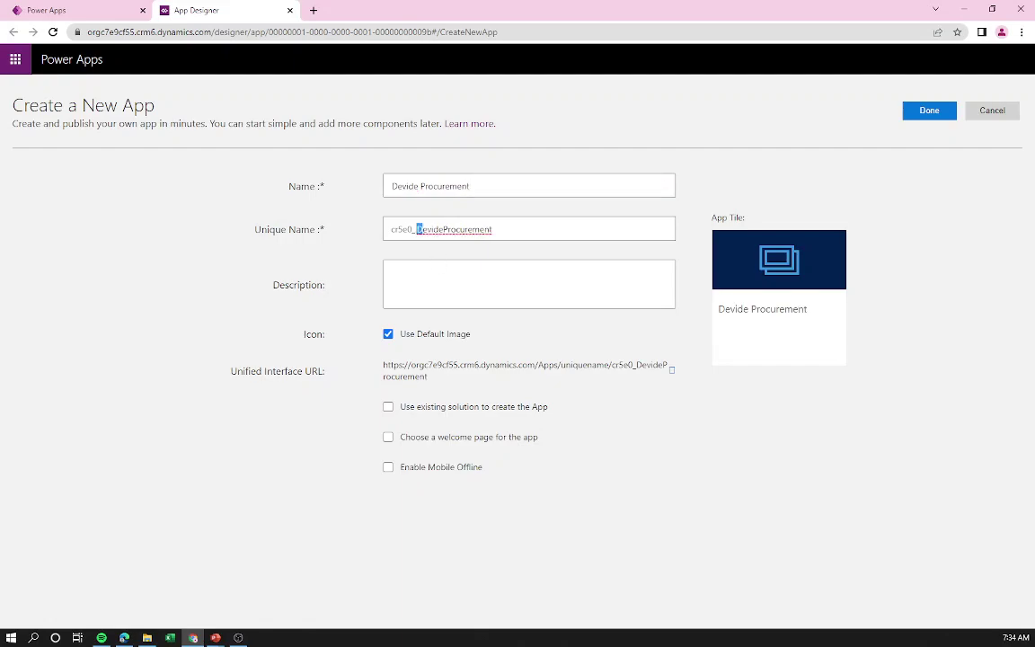
key(Tab)
click(412, 186)
key(BackSpace)
key(BackSpace)
text(ic)
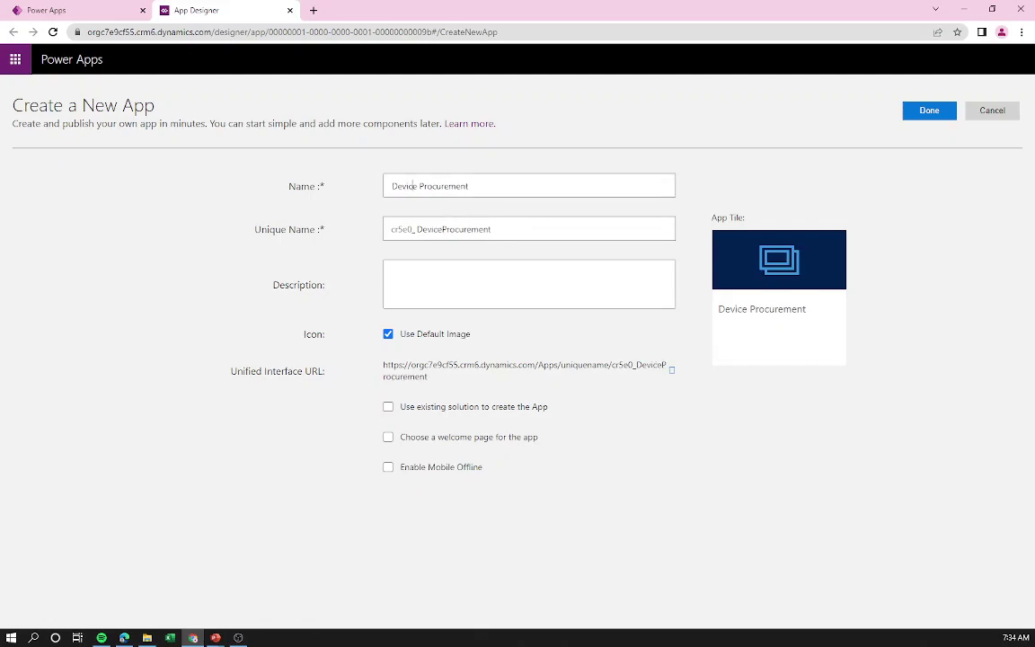
drag(384, 367, 455, 395)
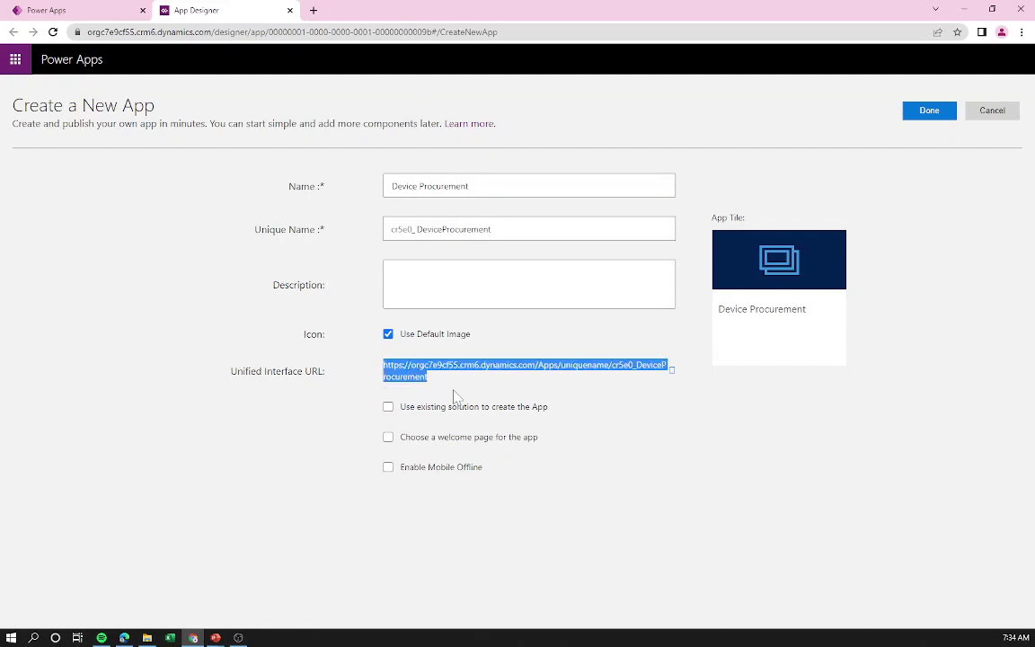
click(406, 396)
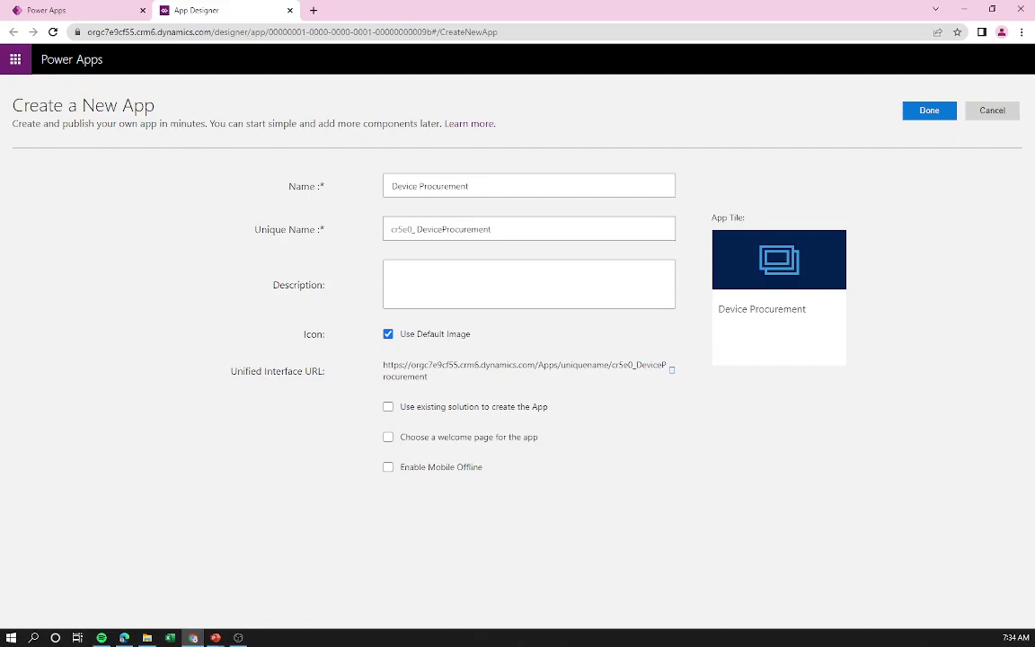
click(934, 113)
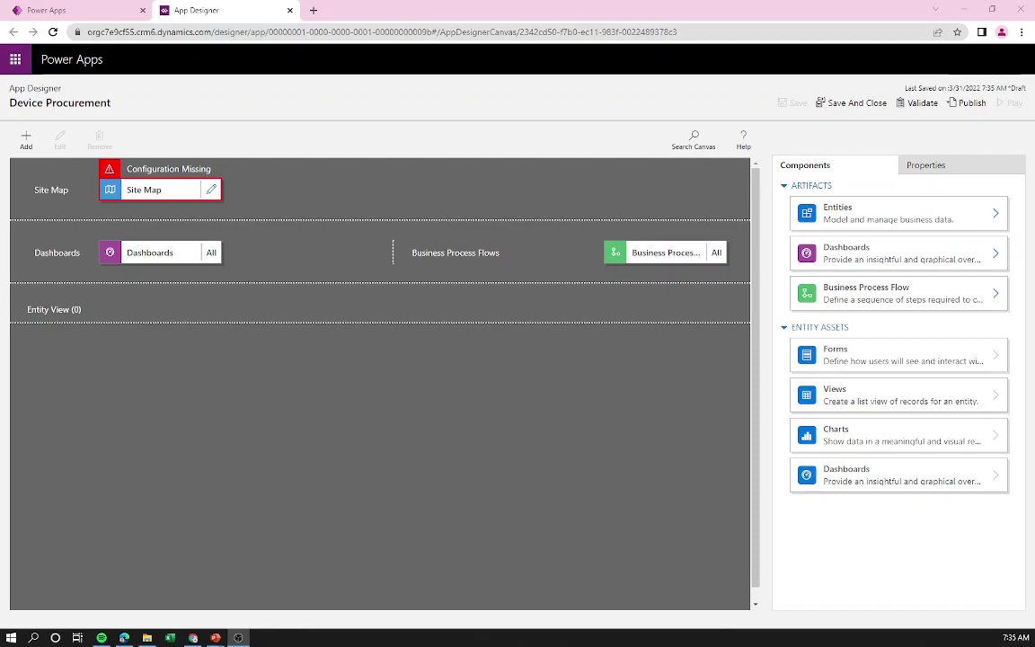
Open the app's site map for editing in the Sitemap Designer.
key(alt+Tab)
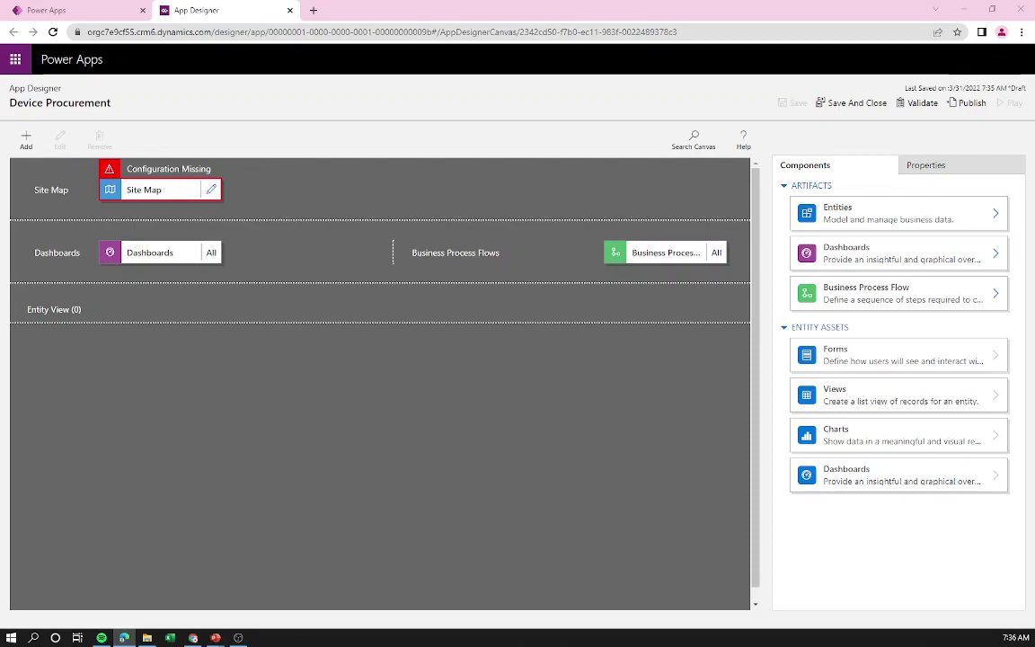
click(170, 253)
click(212, 193)
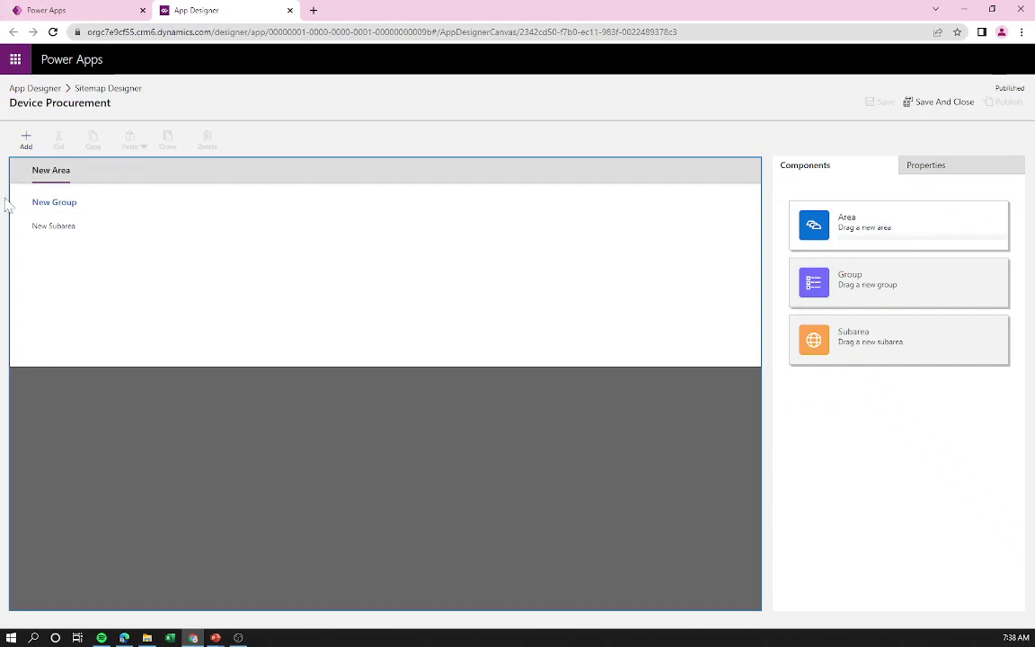
Rename the new group in the site map as Back Office.
click(125, 208)
click(125, 208)
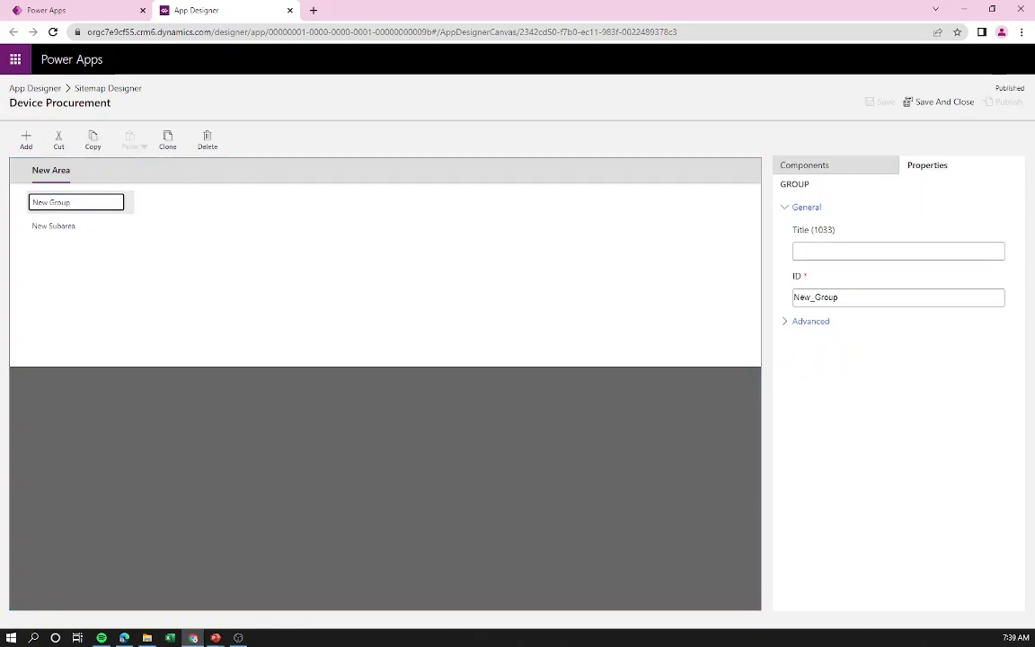
key(ctrl+a)
text(Back Office)
key(Return)
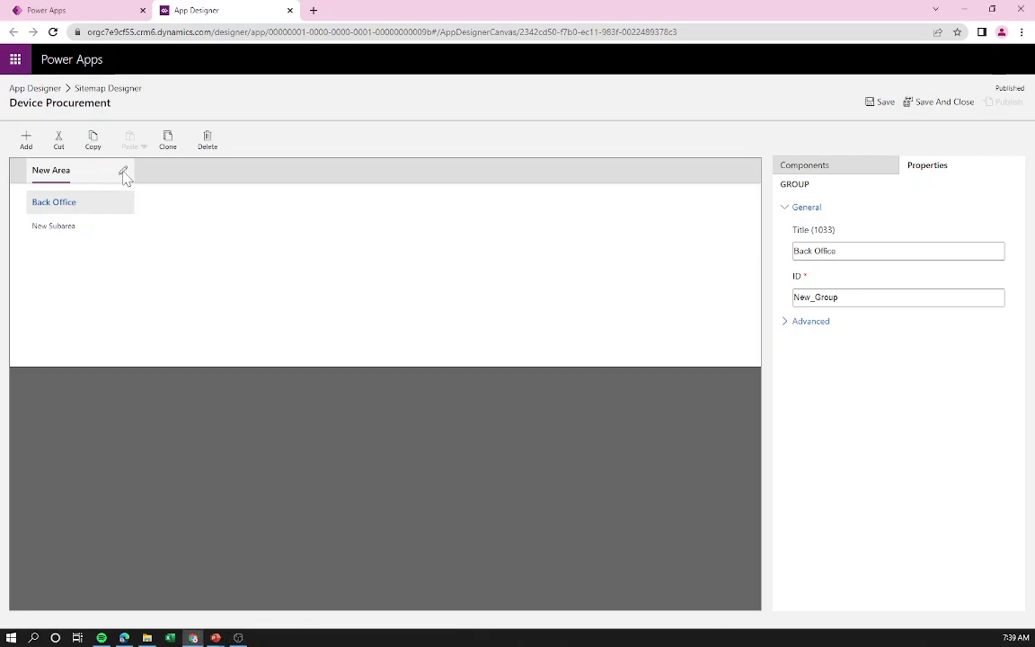
Rename the new area in the site map as Back Office.
click(124, 176)
key(Escape)
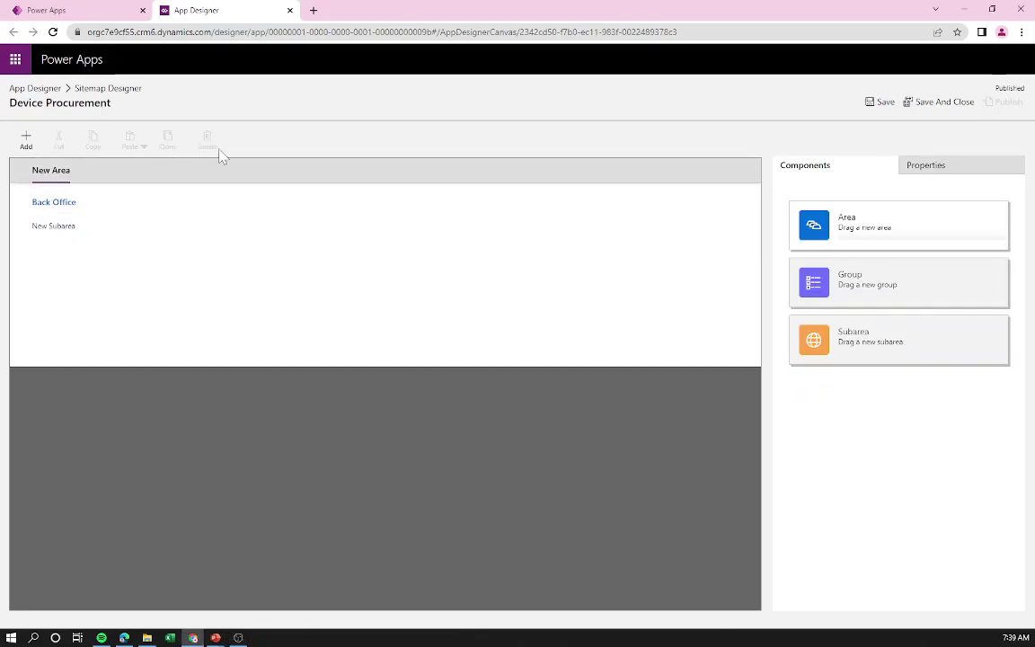
click(123, 176)
text(Back Office)
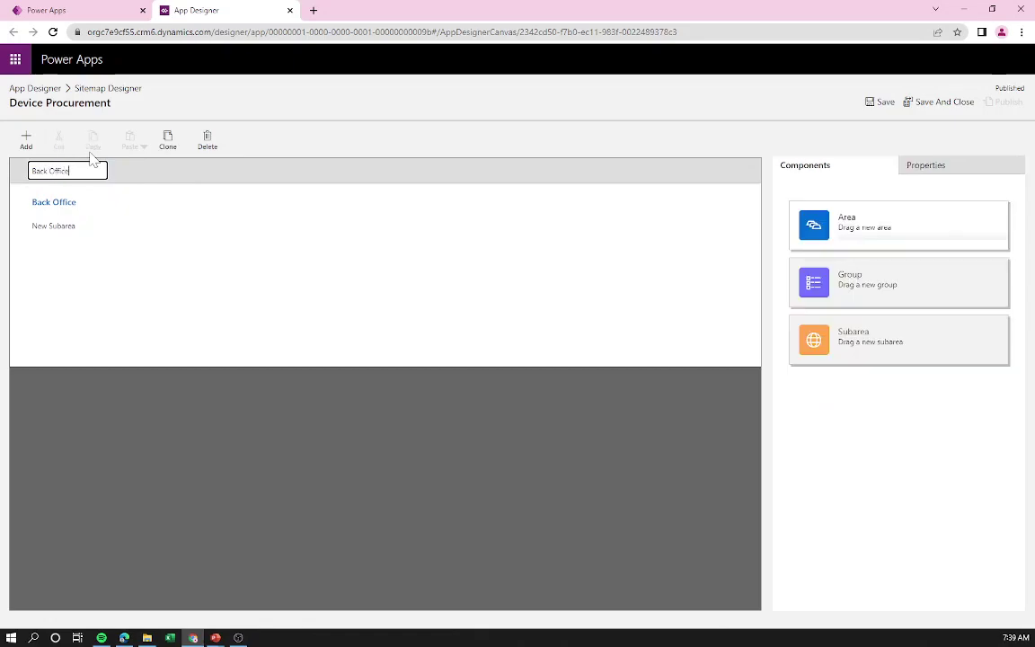
key(Return)
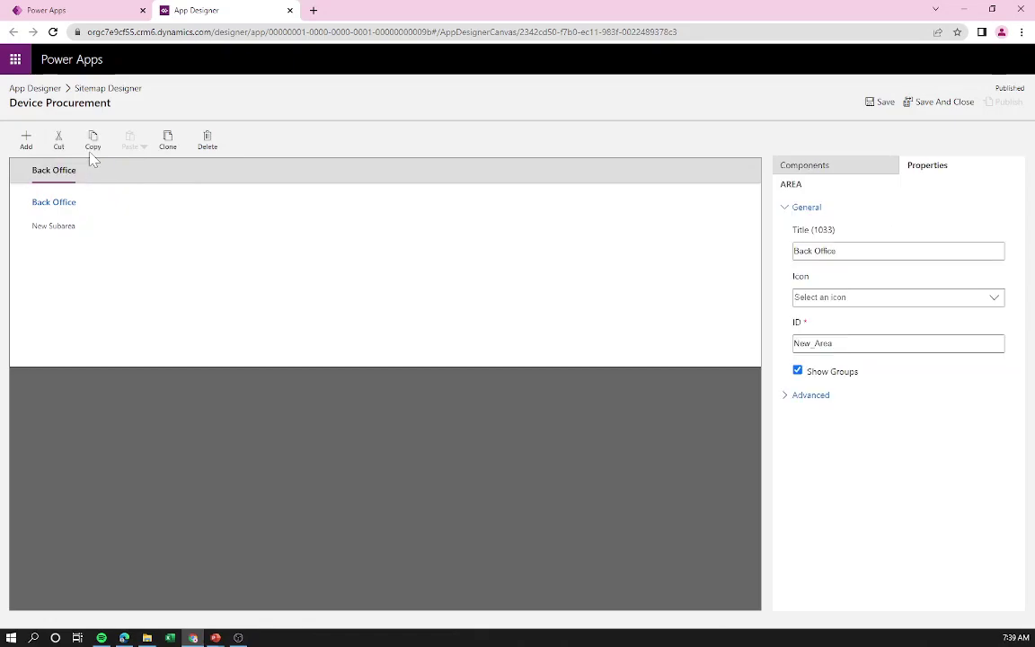
Rename the group under the Back Office area as Orders.
click(124, 204)
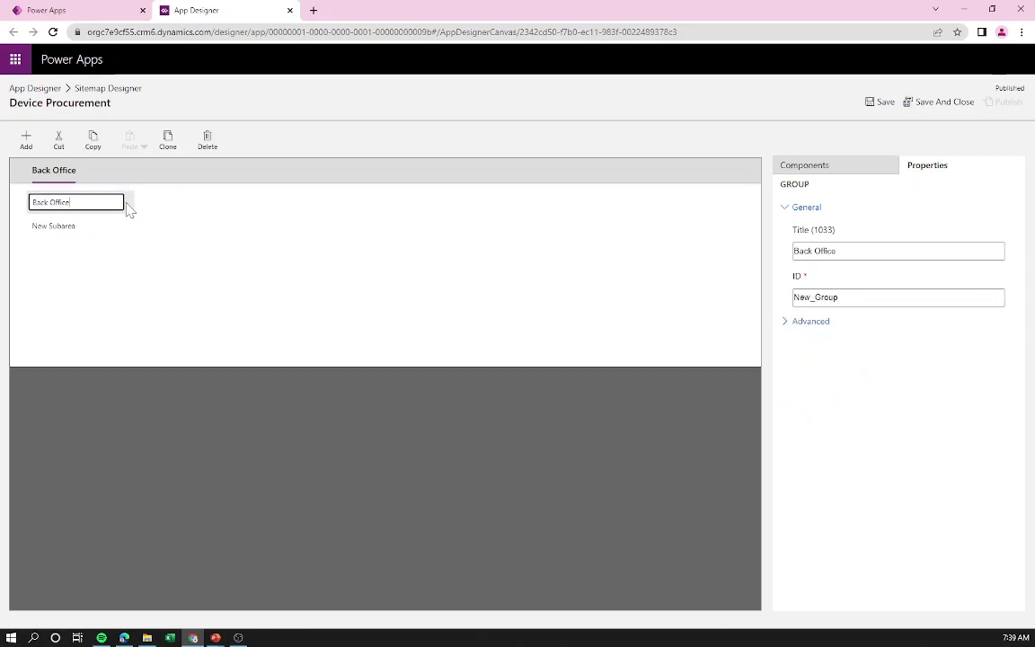
key(ctrl+a)
text(Orders)
key(Return)
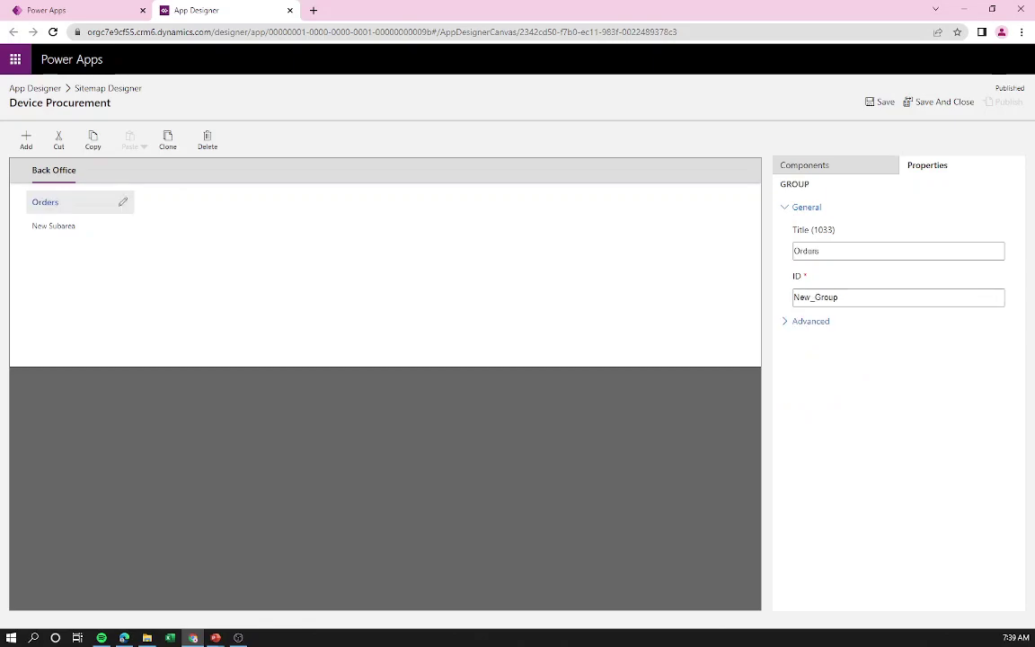
Rename the new subarea in the Orders group as Device Orders.
key(alt+Tab)
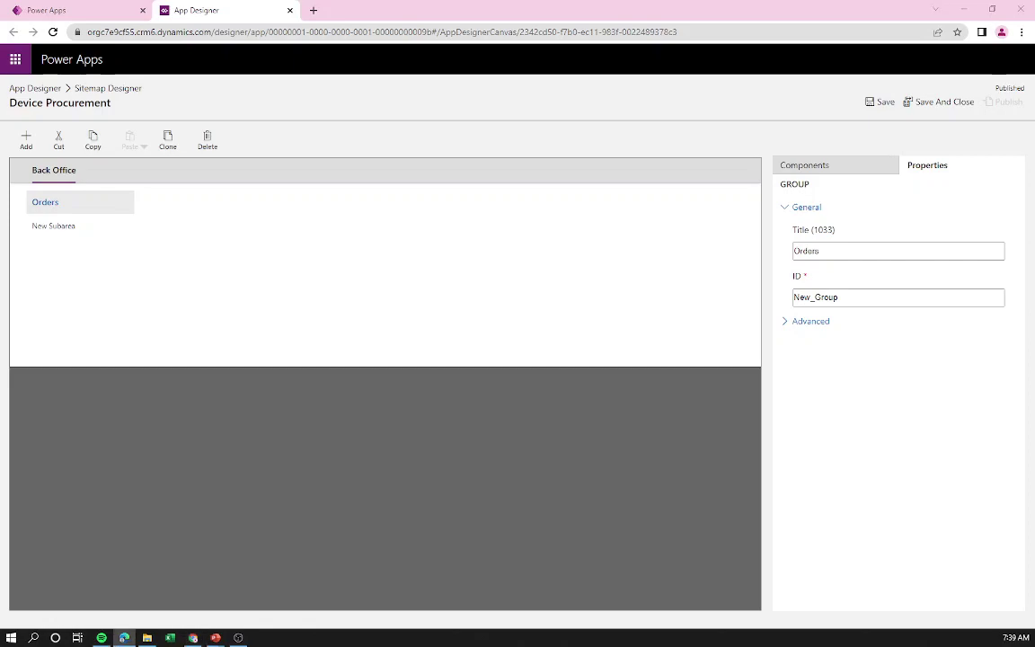
click(123, 229)
click(123, 228)
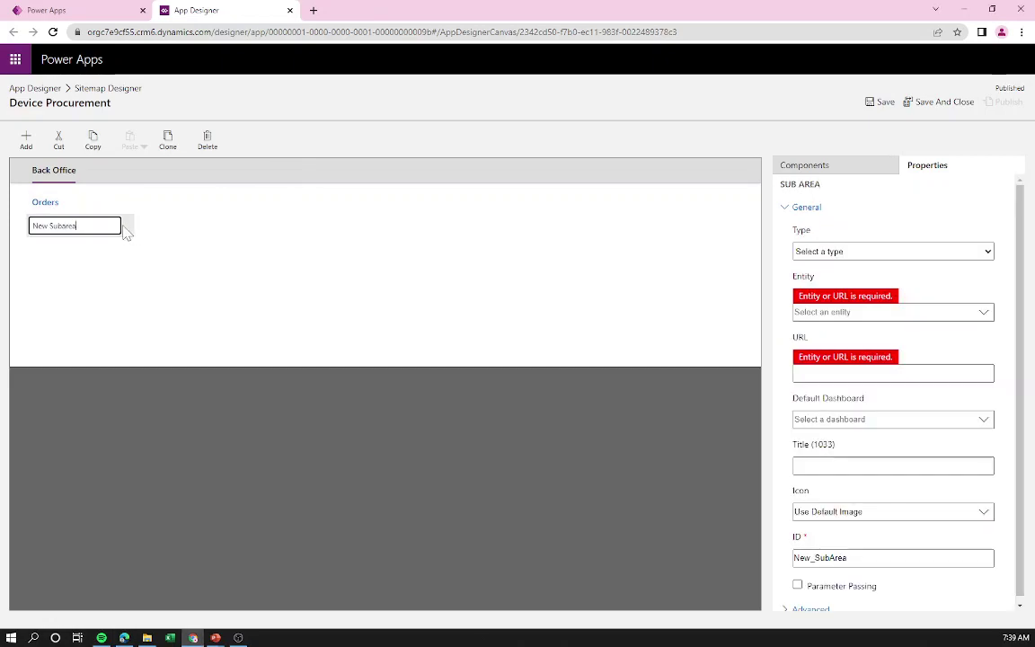
key(ctrl+a)
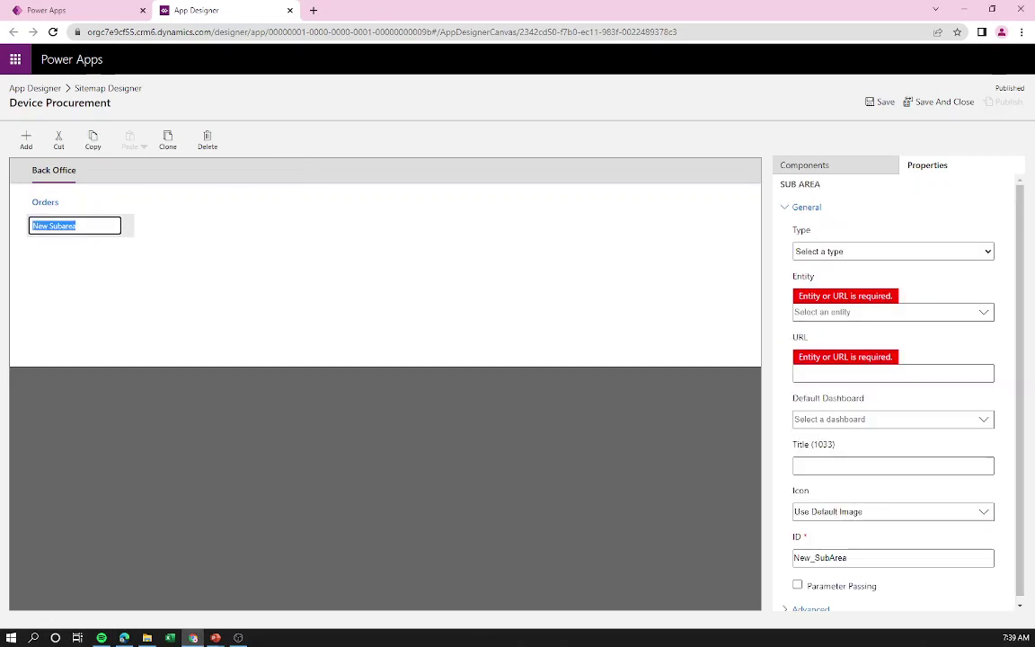
text(Devi)
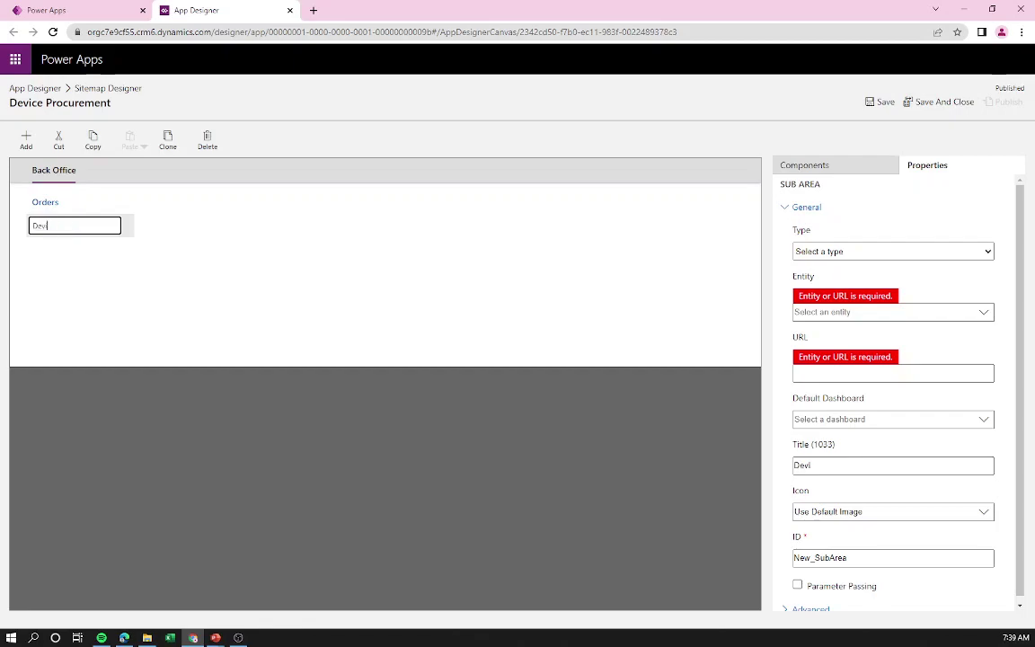
text(ce Ord)
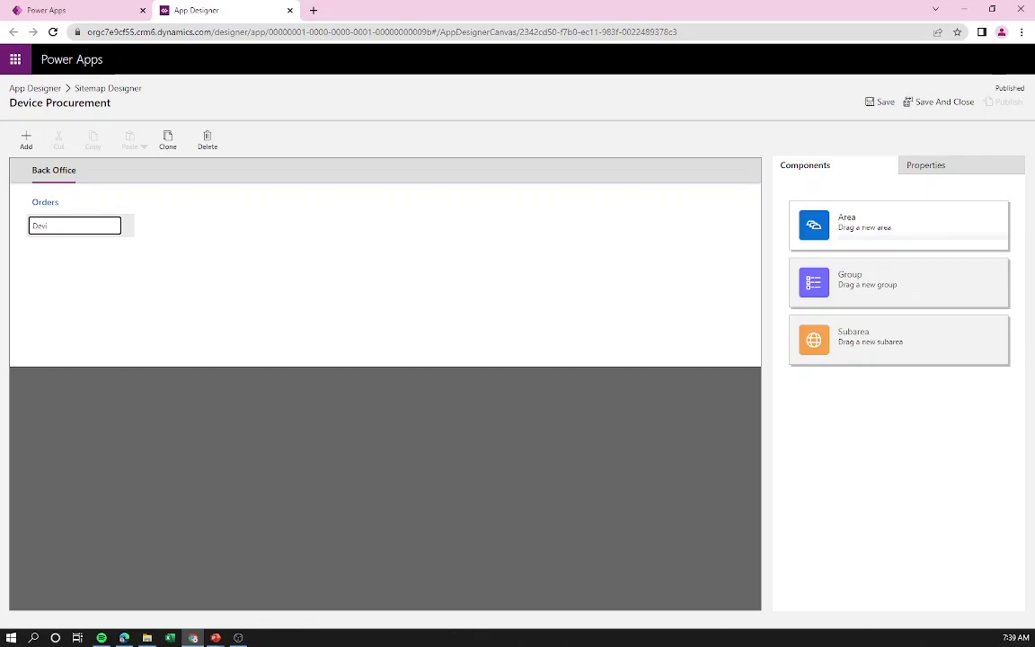
text(s)
key(Return)
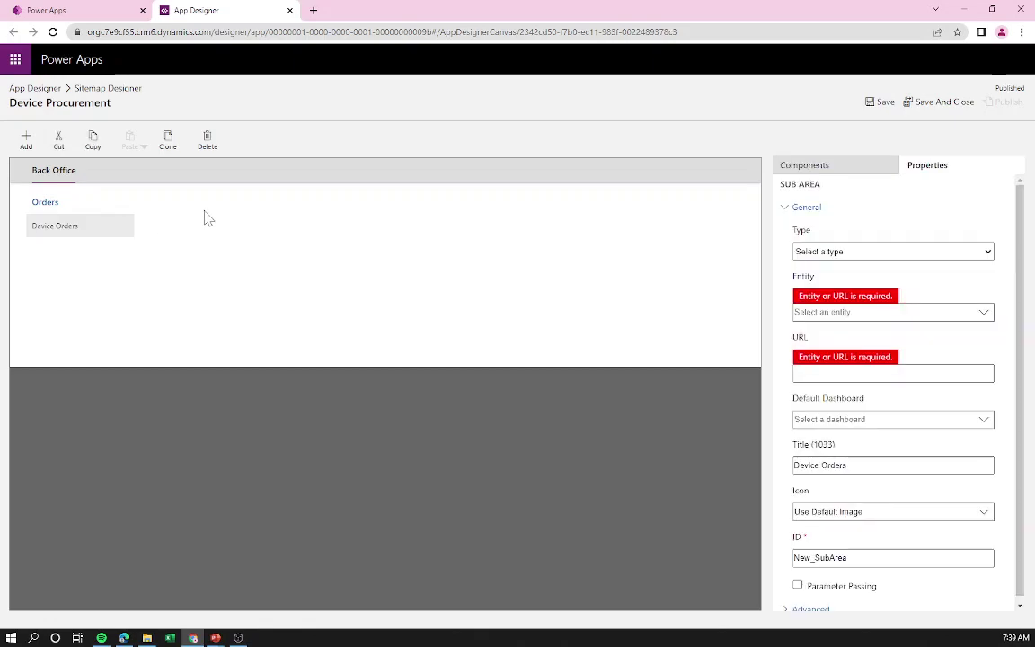
Set the Device Orders subarea's type to Entity and assign the Device Order entity to it.
scroll(893, 396, down, 1)
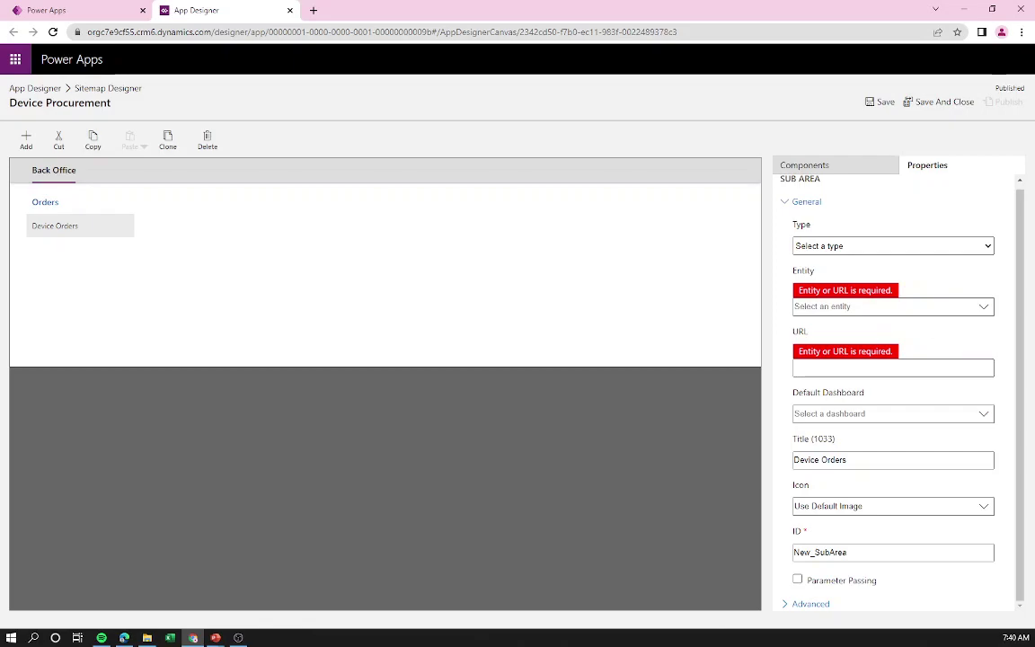
click(831, 247)
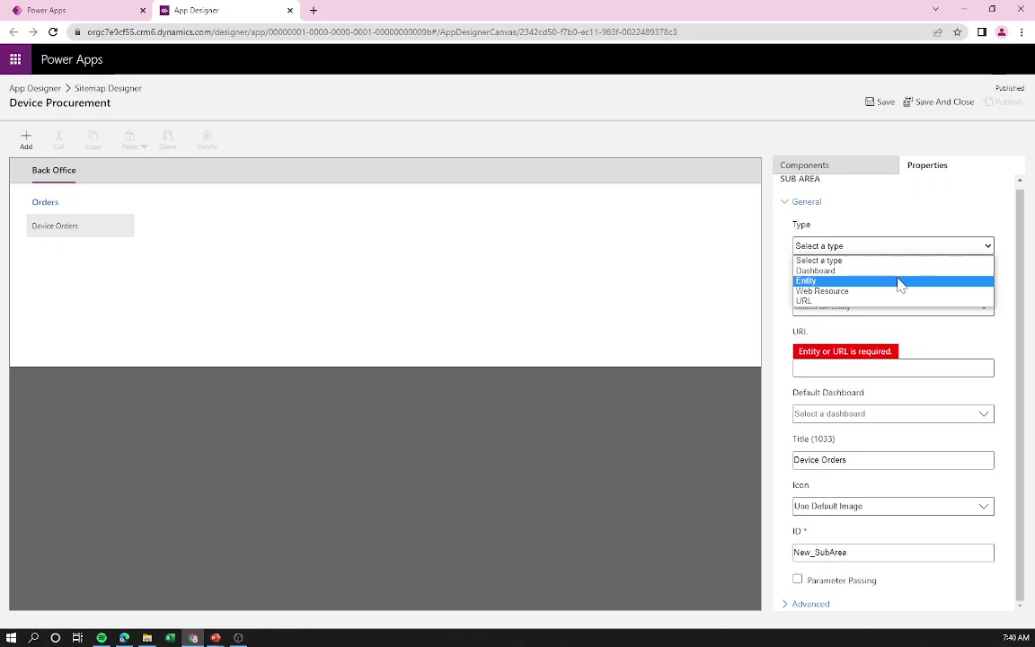
click(818, 281)
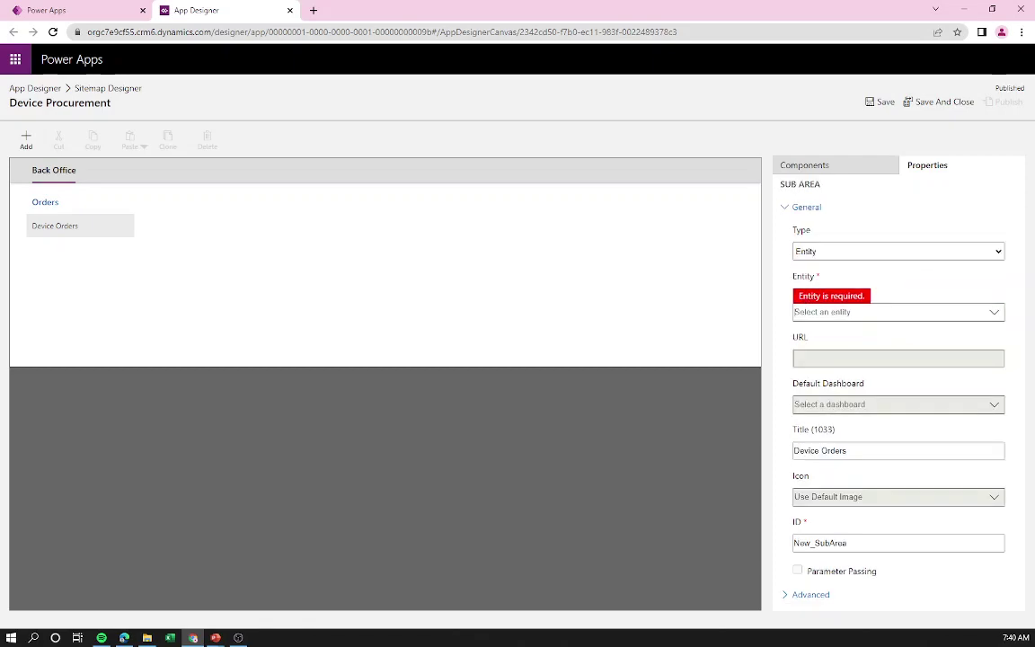
click(995, 316)
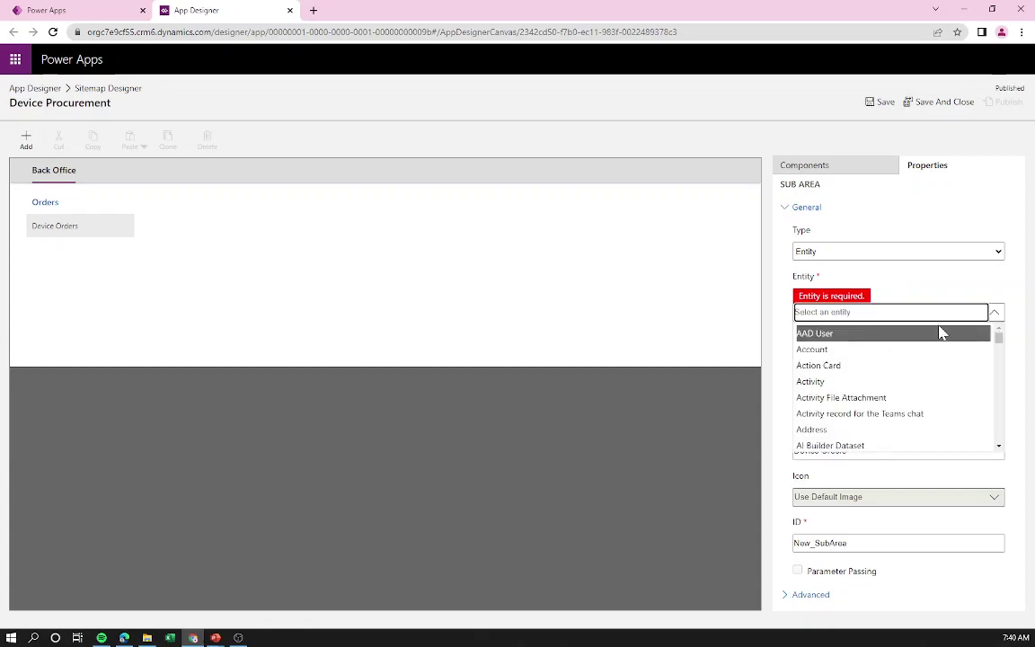
text(w)
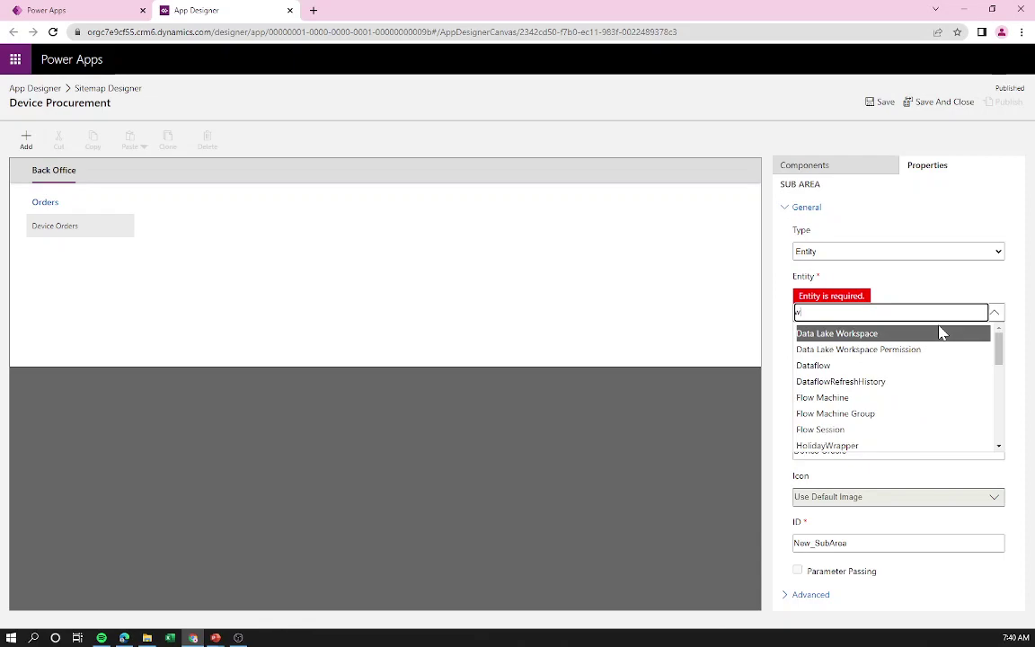
key(BackSpace)
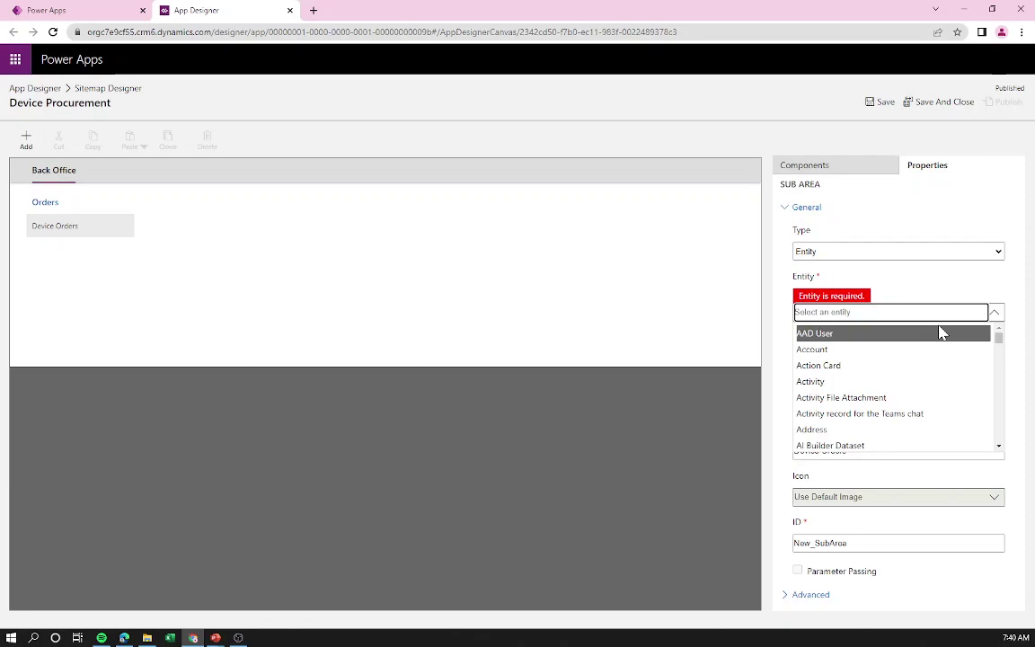
text(devid)
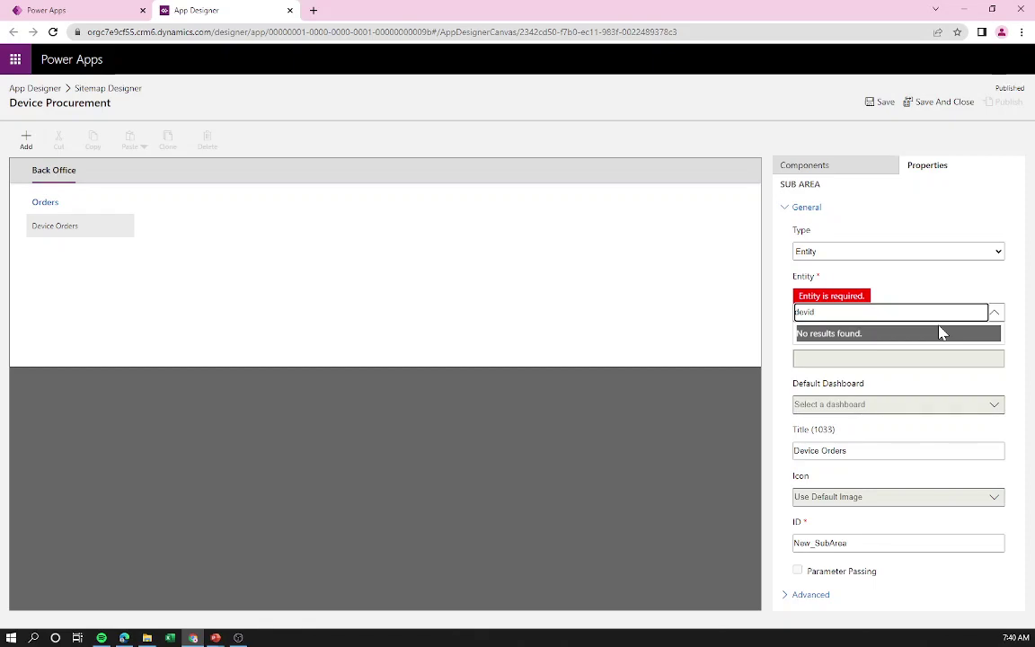
key(BackSpace)
click(836, 333)
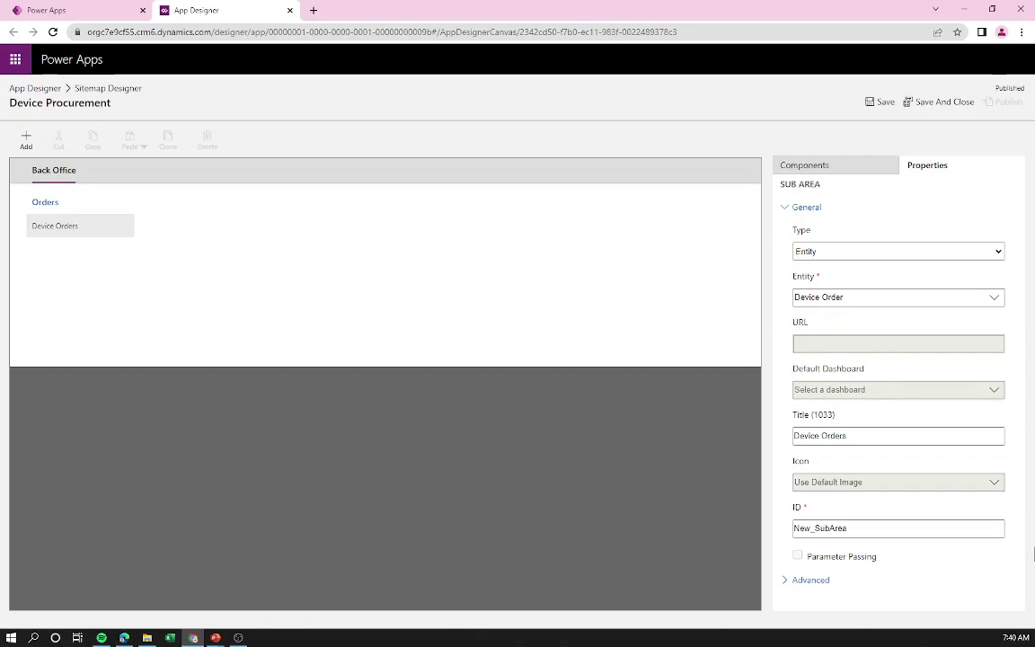
Set the Device Orders subarea's ID to nav_device_orders.
drag(849, 528, 767, 536)
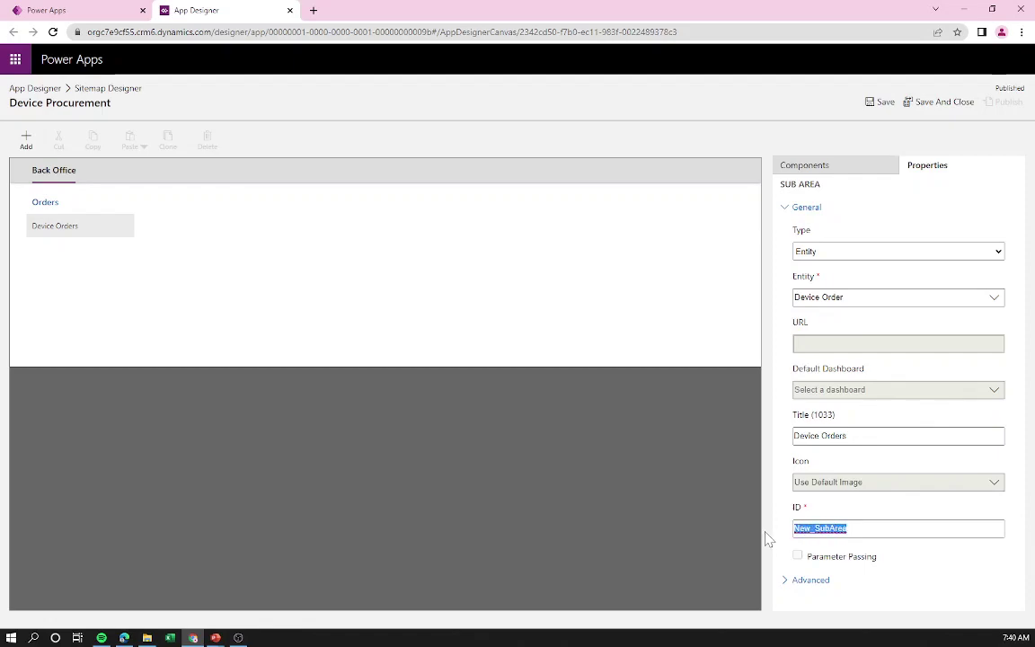
click(814, 528)
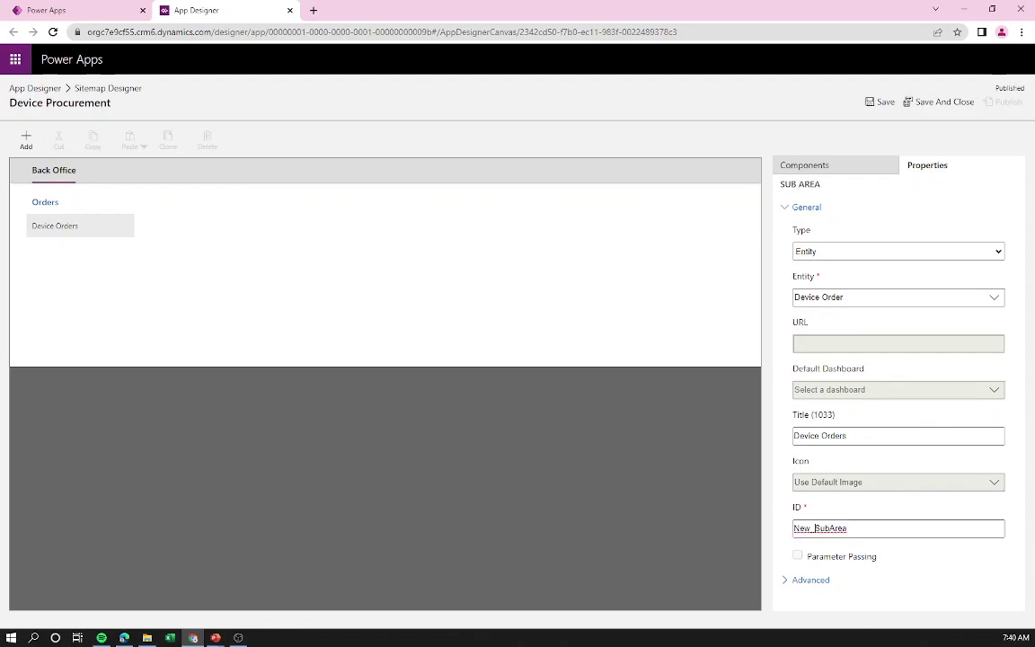
drag(849, 528, 785, 537)
click(814, 528)
drag(849, 528, 756, 538)
click(820, 528)
double_click(820, 528)
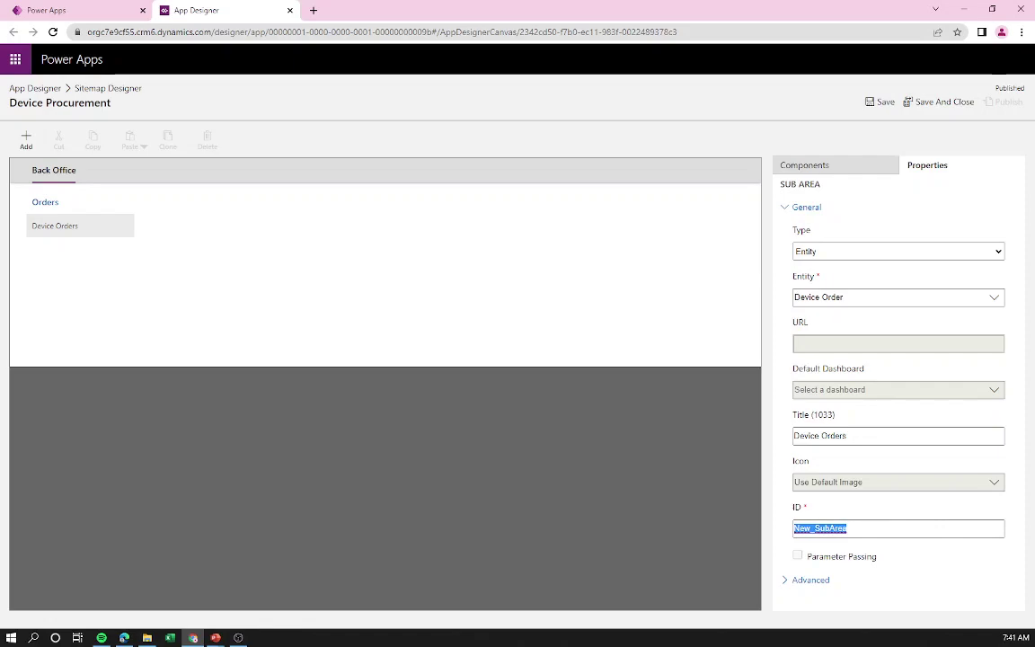
text(nav_device_orders)
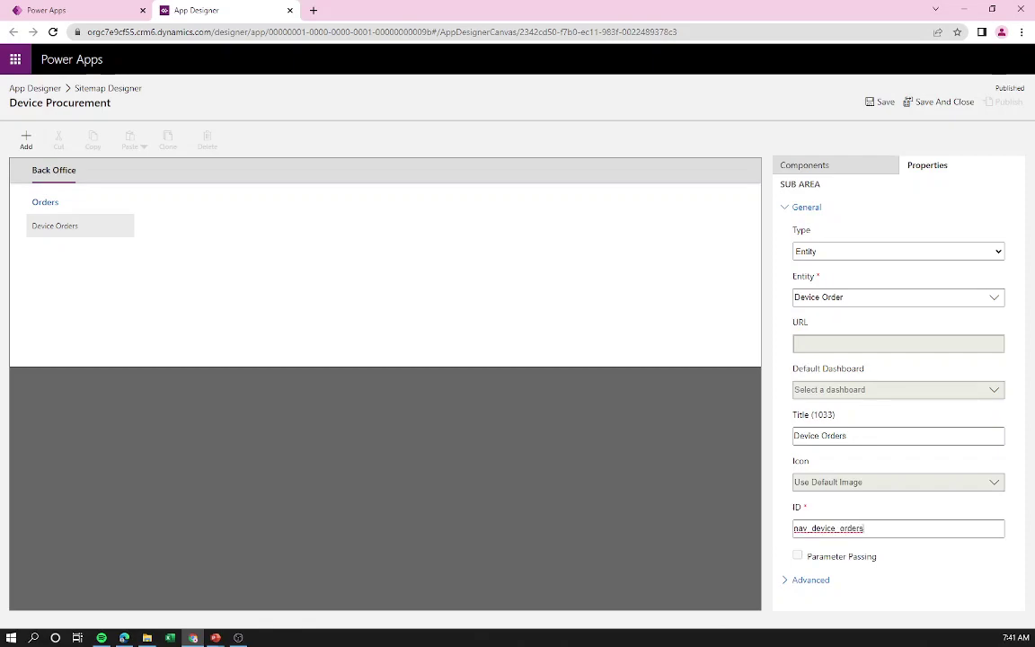
click(948, 556)
Save and publish the site map, returning to the app's design canvas.
click(882, 105)
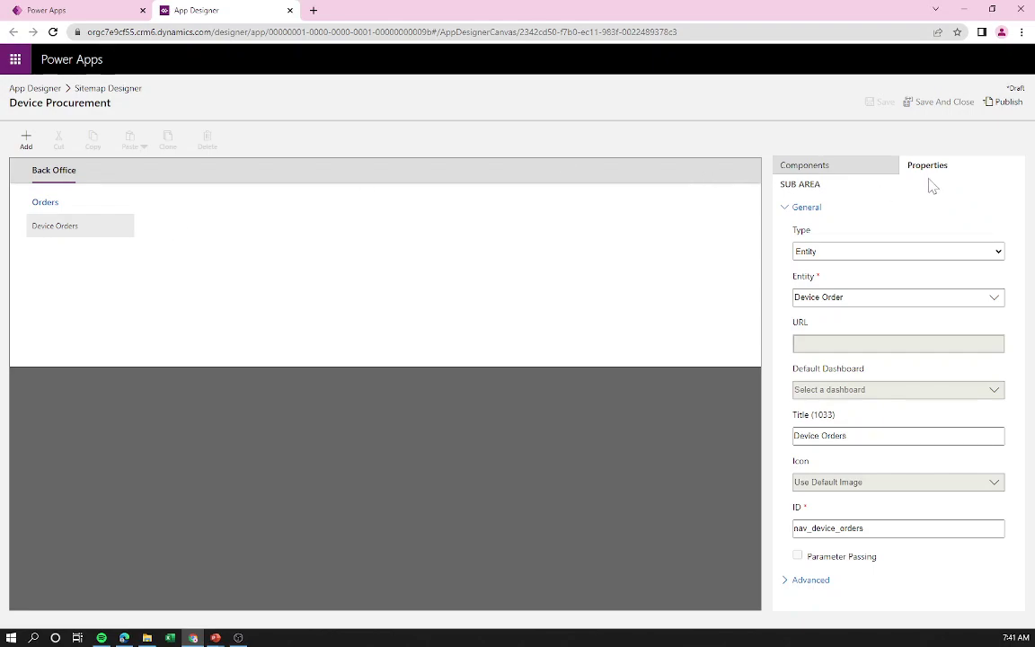
click(1005, 106)
click(957, 105)
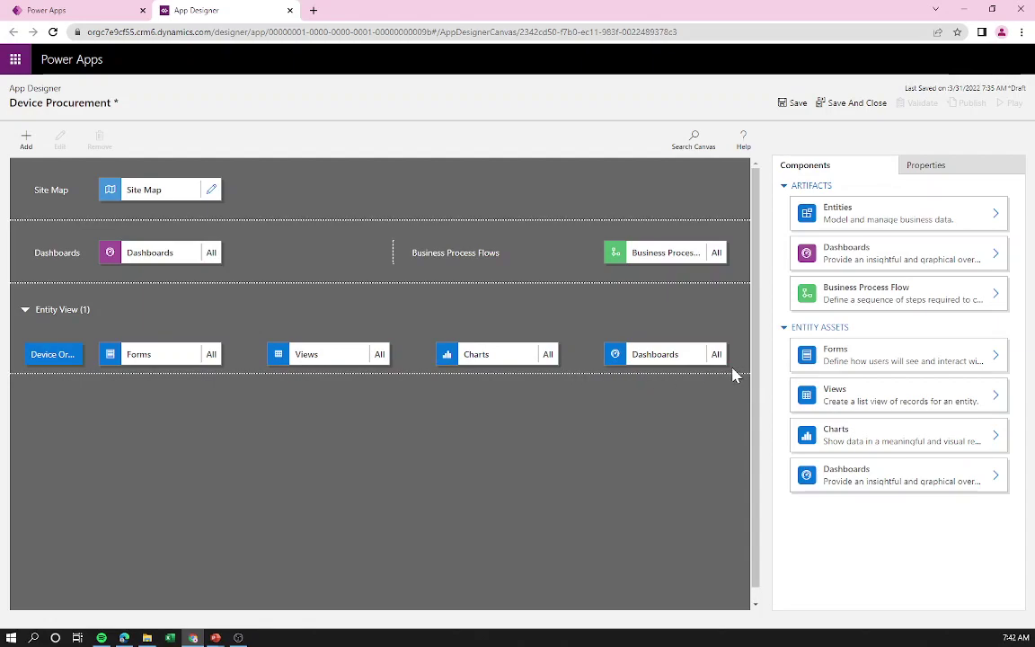
Save and publish the Device Procurement app.
click(211, 191)
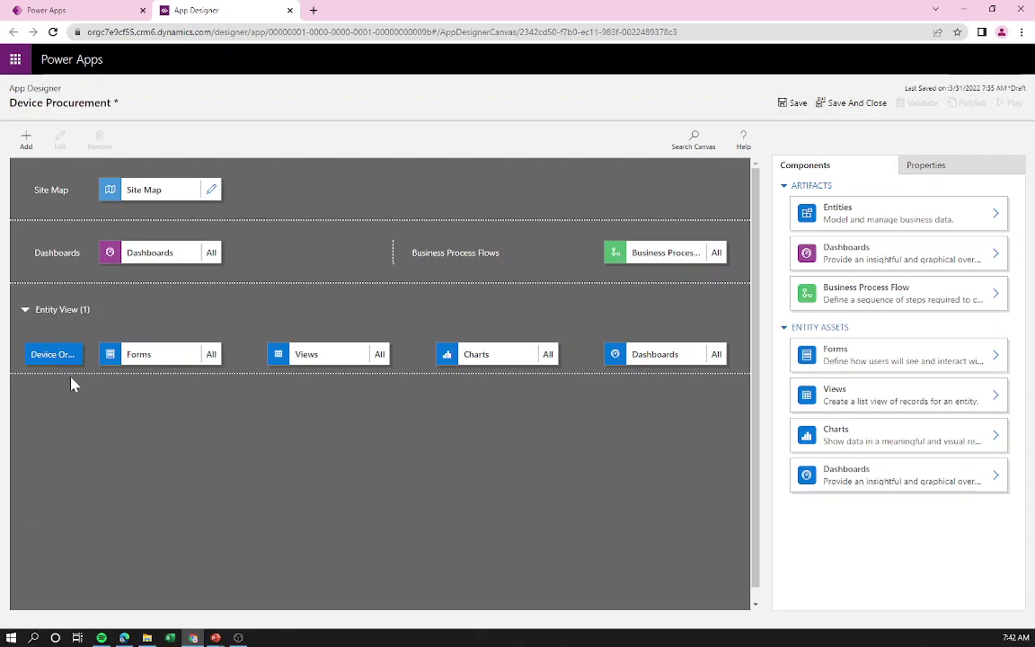
click(805, 106)
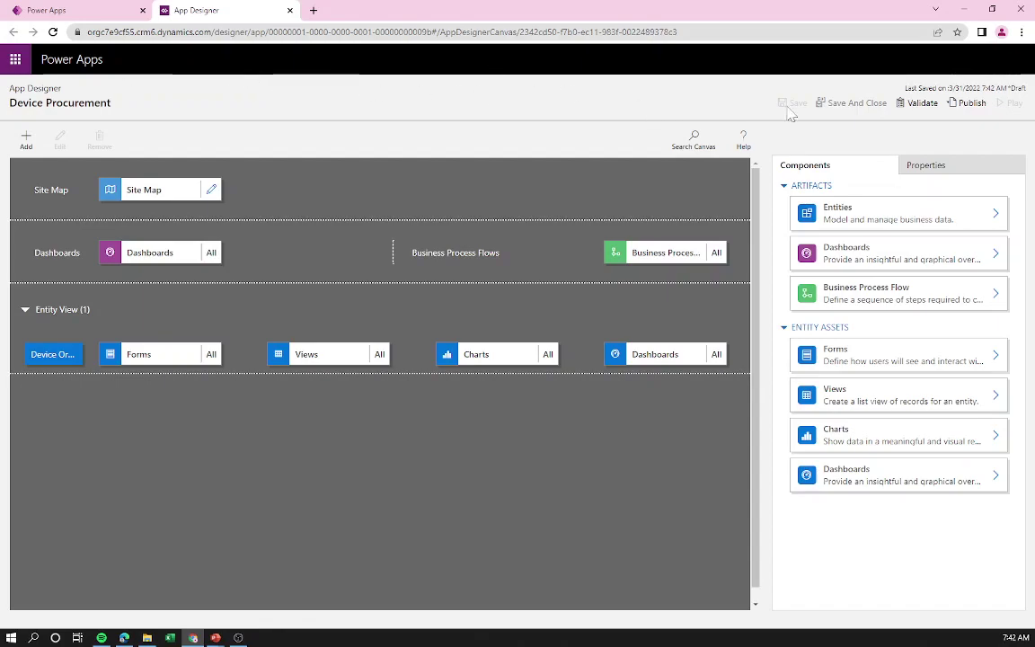
click(972, 105)
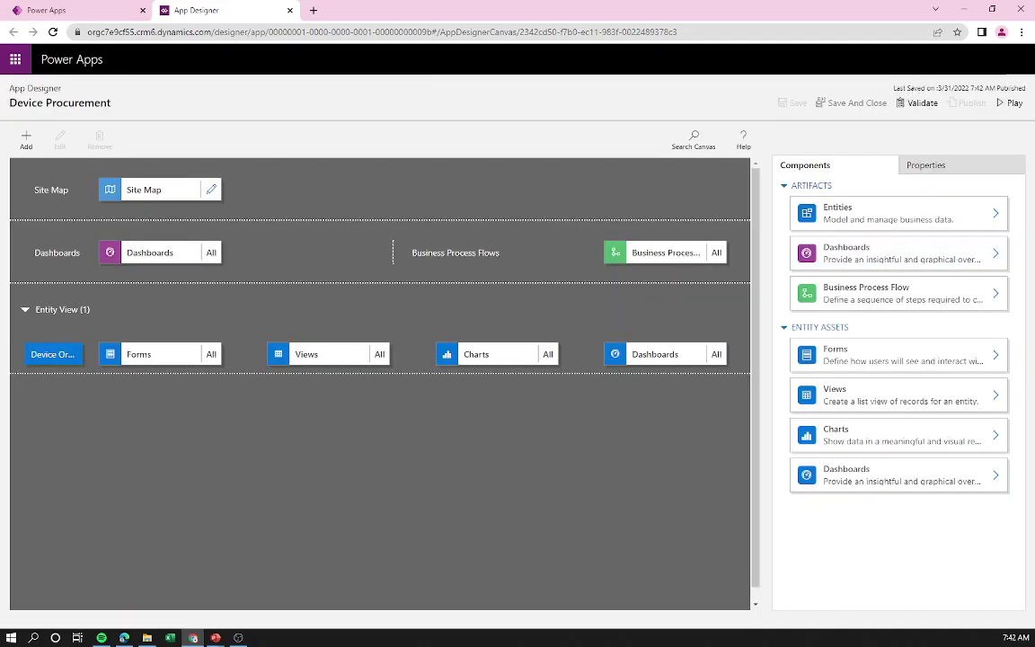
Validate the Device Procurement app, review the details of the validation result, and dismiss the notice.
click(919, 105)
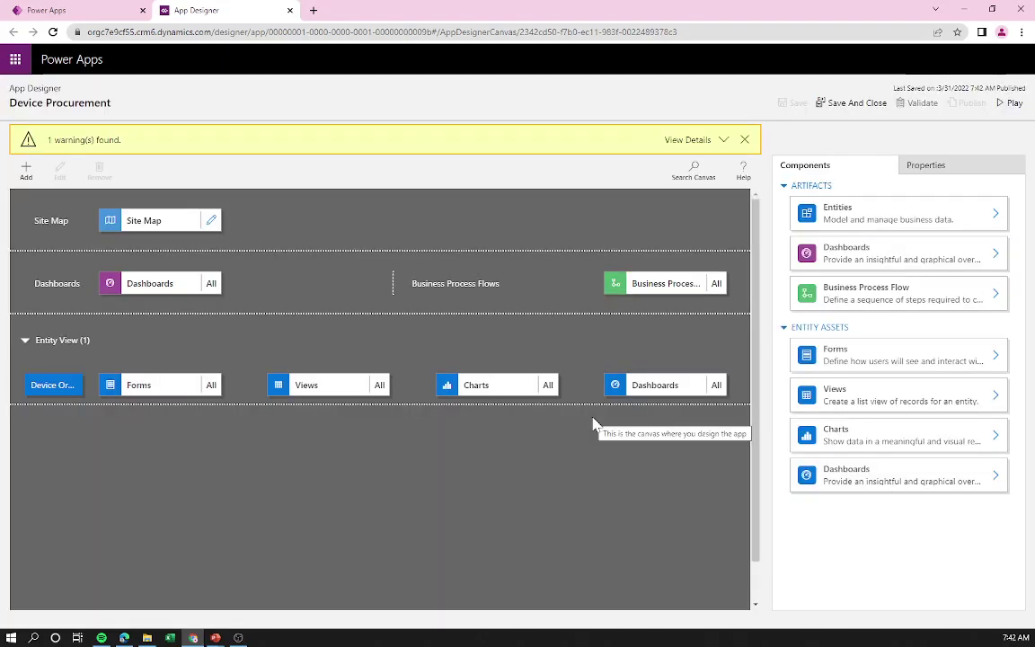
click(725, 141)
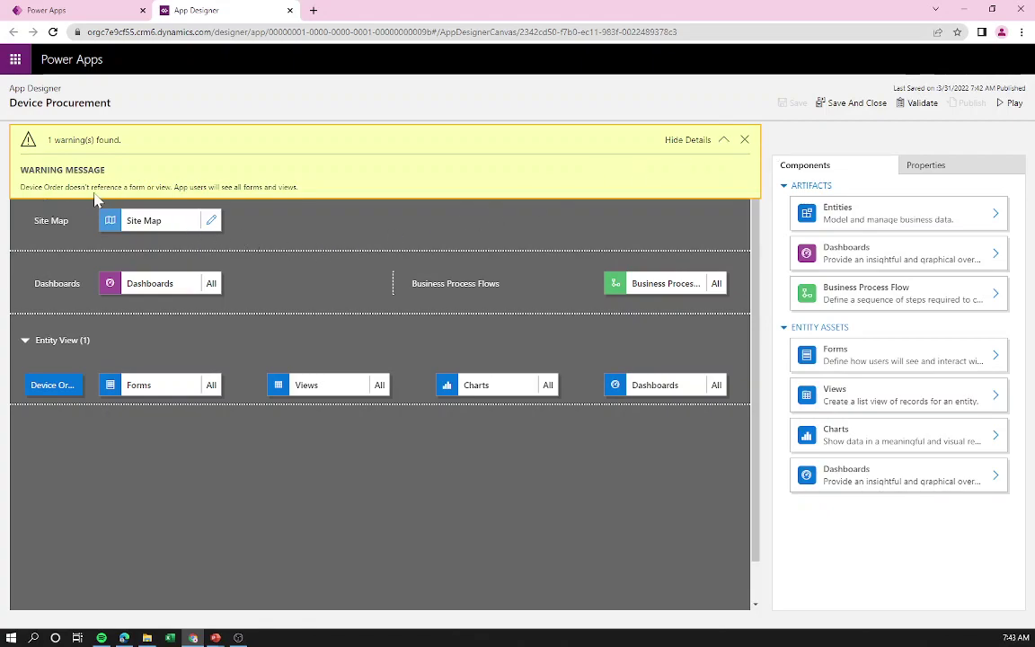
key(Tab)
click(654, 137)
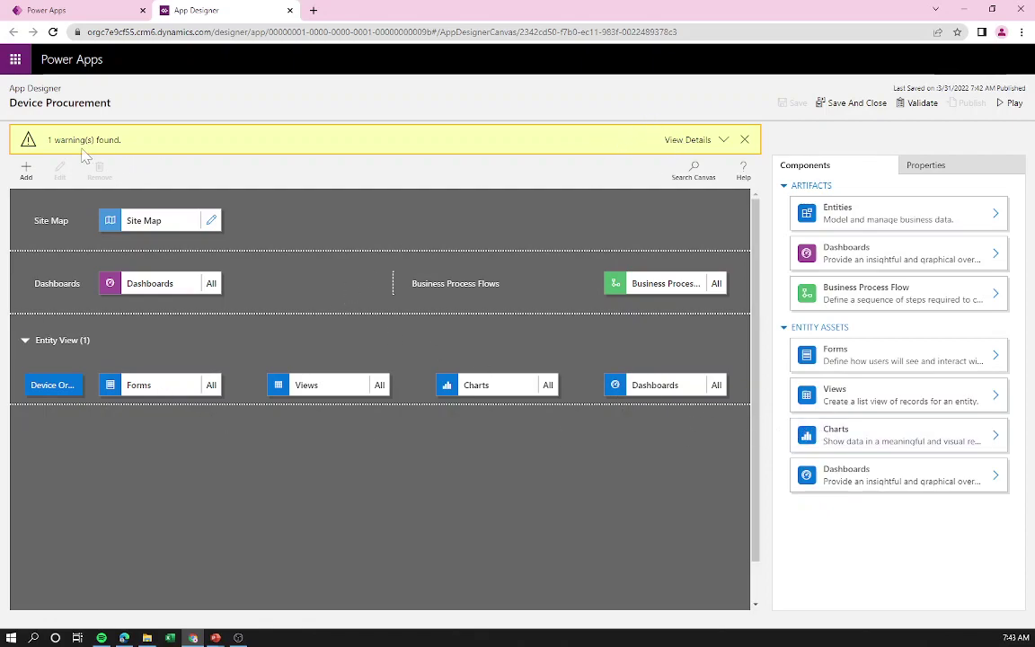
click(687, 139)
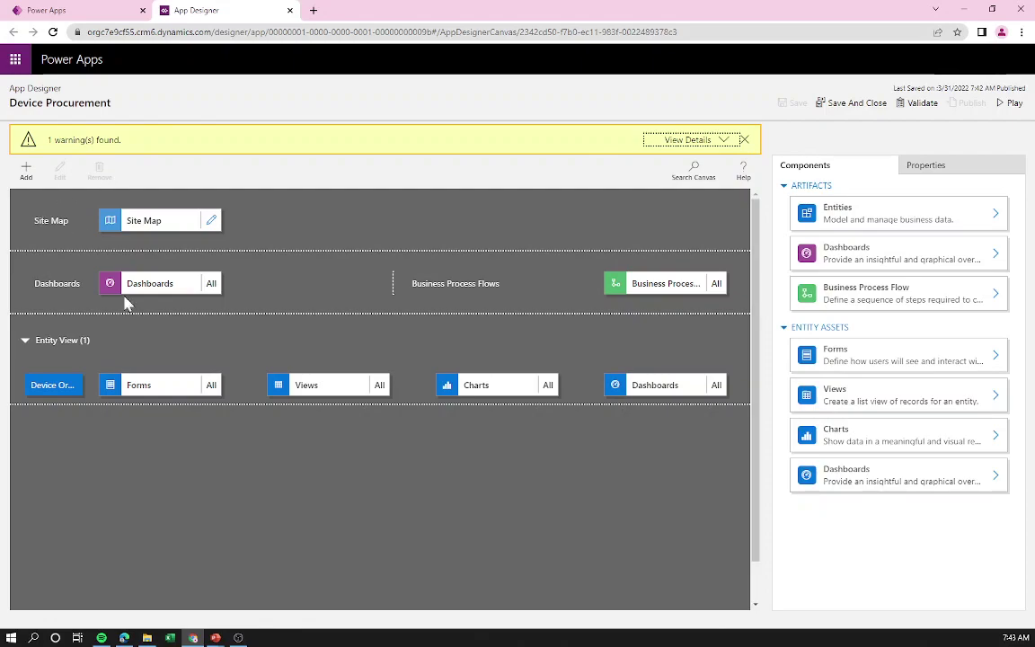
click(744, 141)
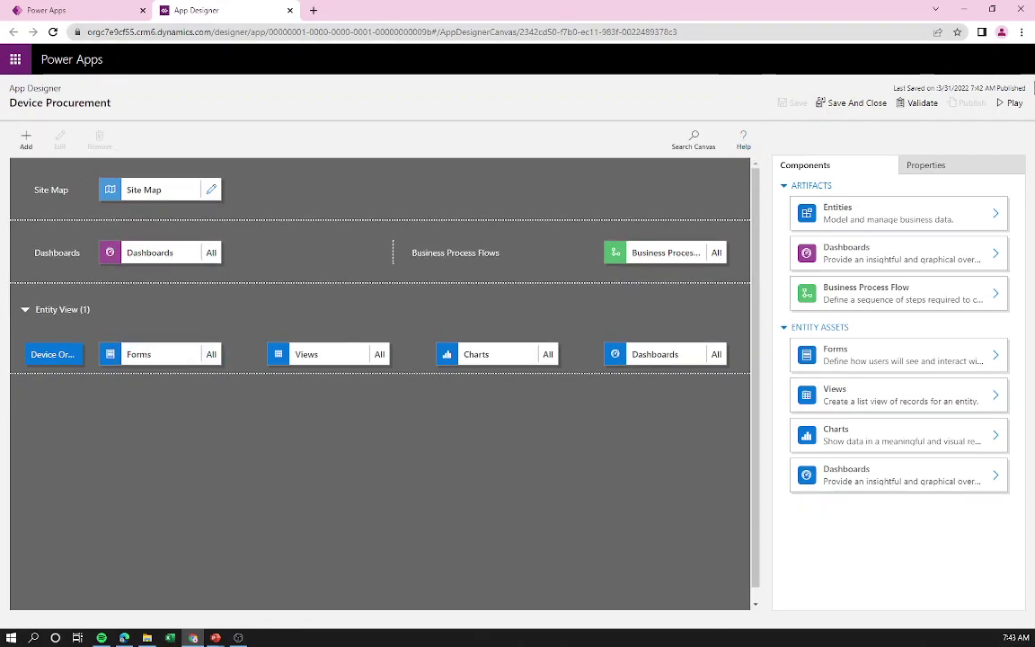
Play the published Device Procurement app and compare its navigation with the site map in the designer.
click(1013, 103)
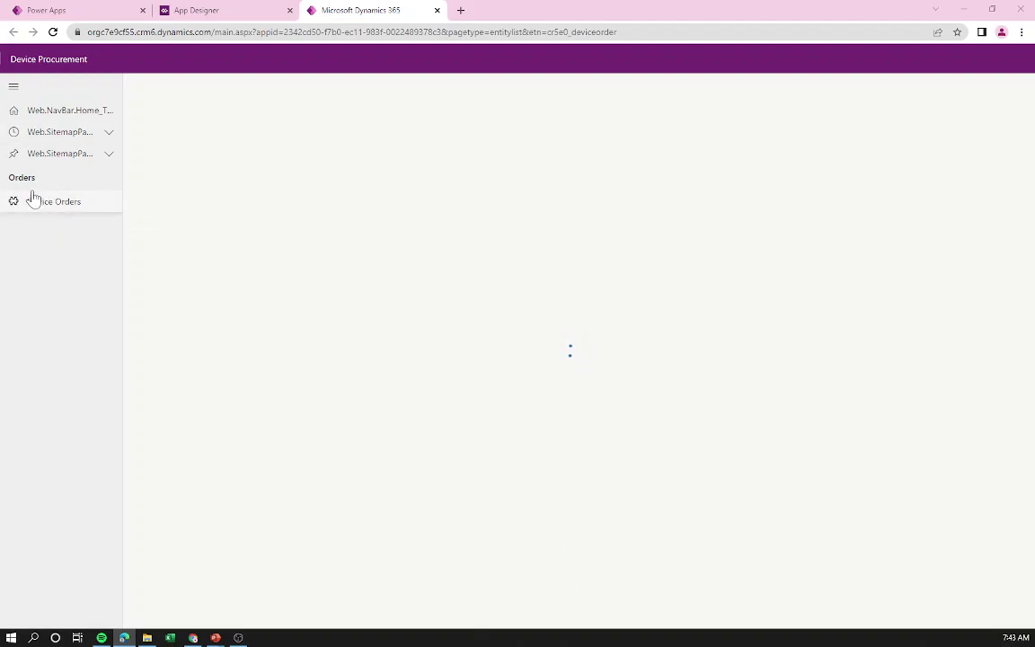
drag(15, 178, 32, 178)
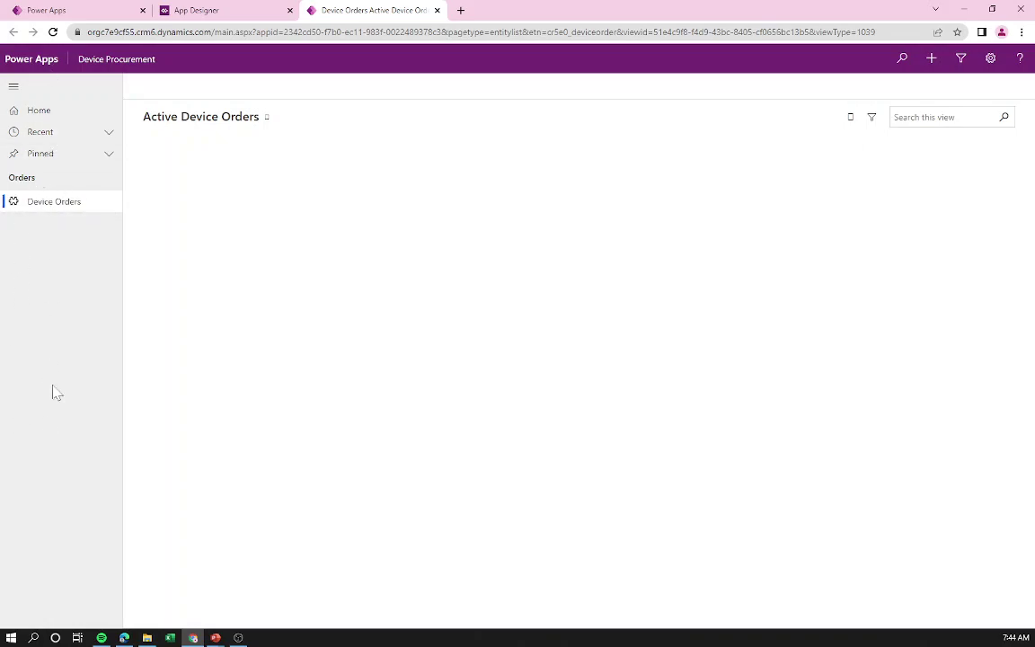
click(234, 11)
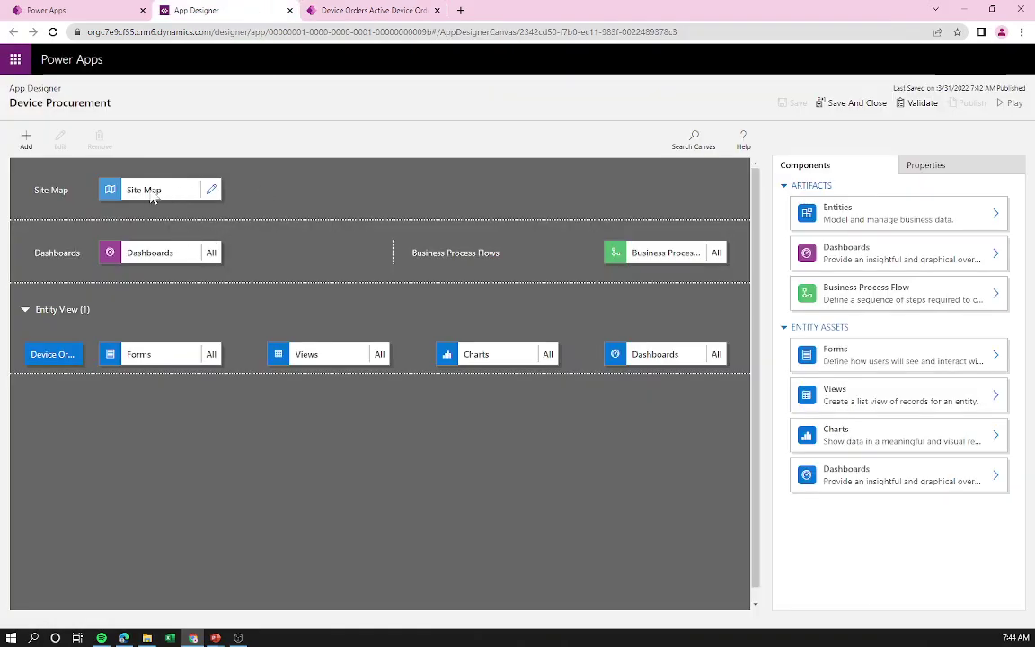
click(364, 10)
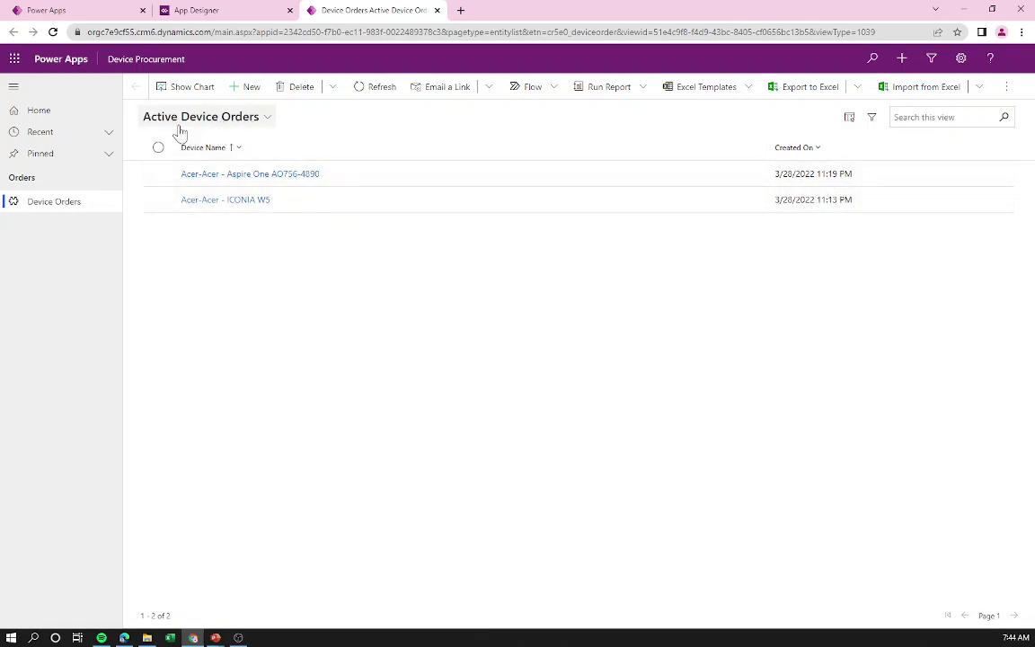
Examine the system views available for device orders and the sort and filter options of the Device Name column.
click(235, 127)
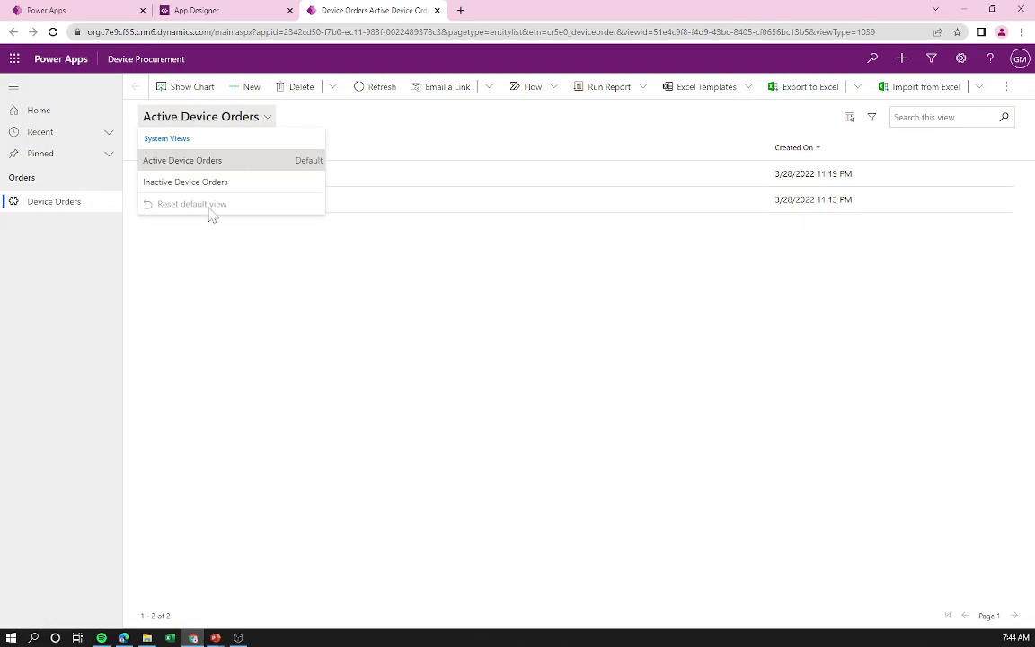
click(270, 161)
click(204, 148)
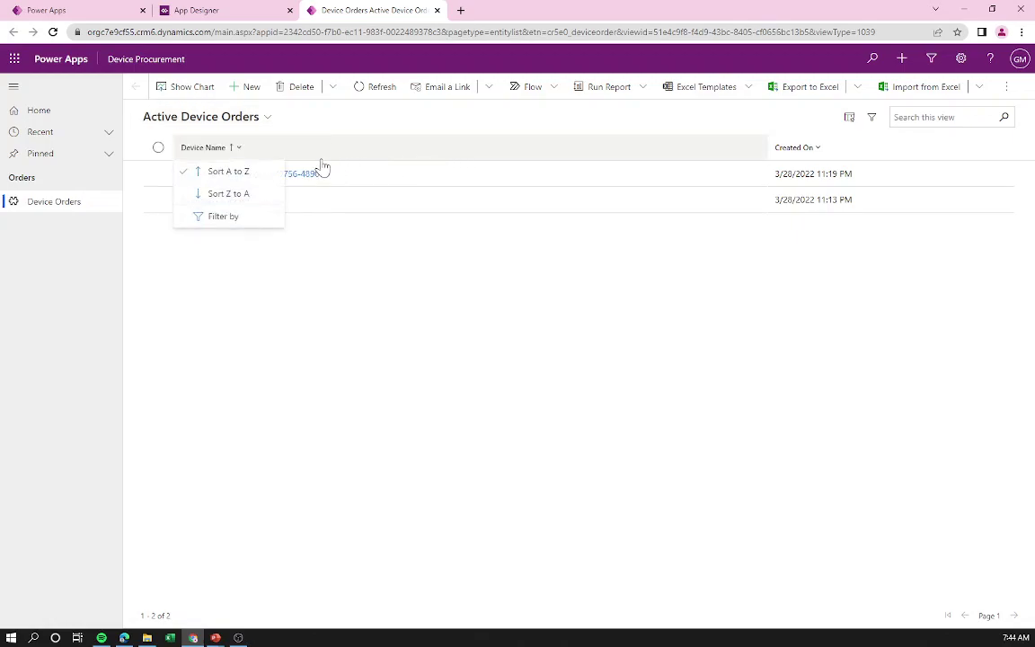
click(402, 136)
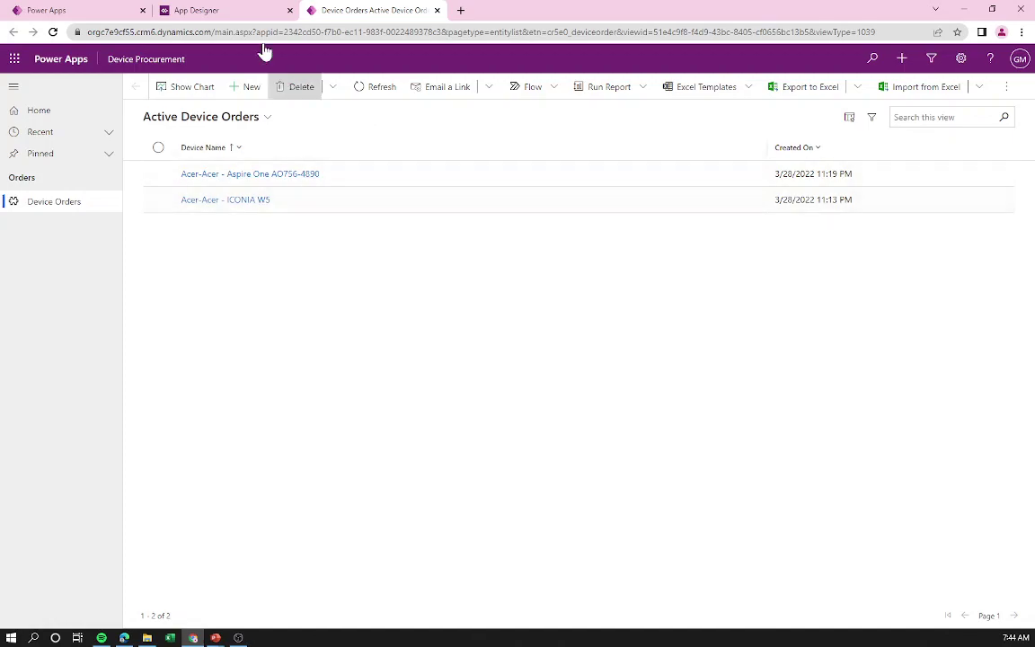
click(193, 120)
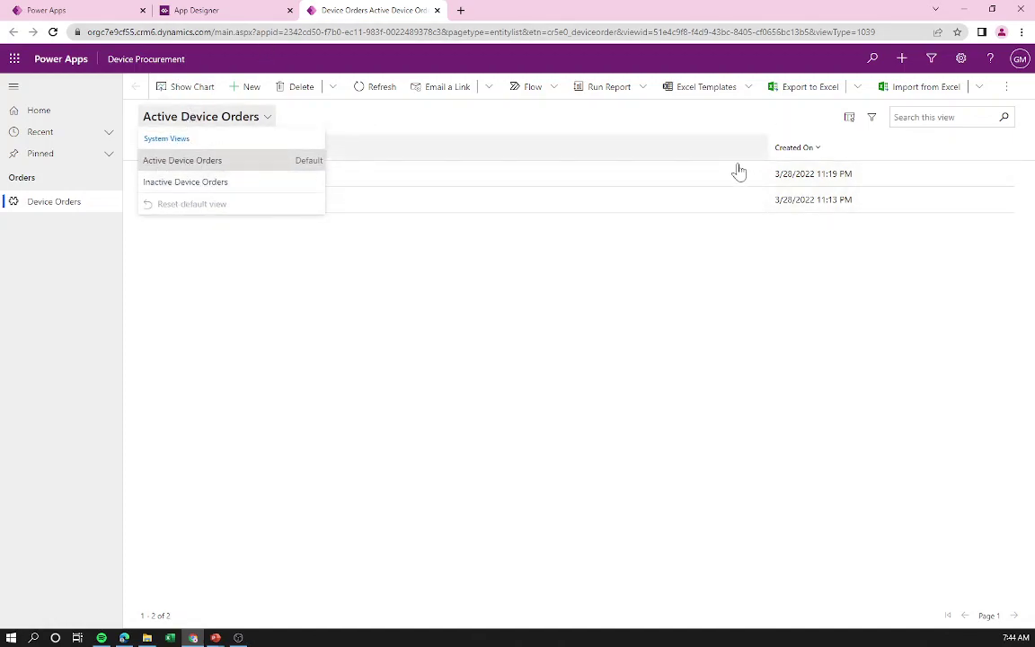
click(775, 303)
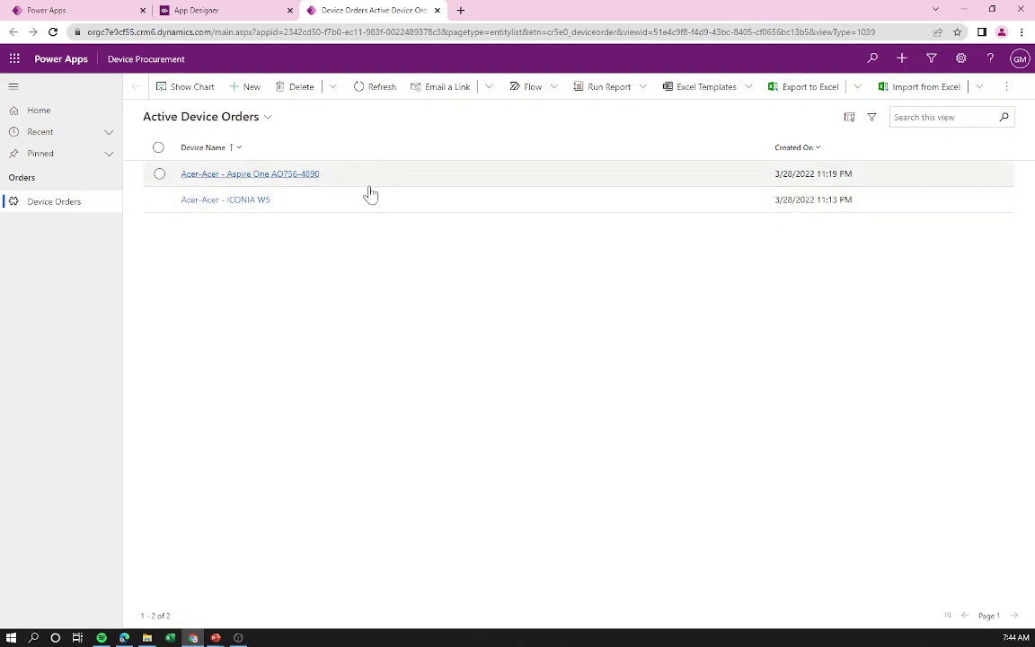
View the form of the Acer-Acer - Aspire One AO756-4890 order and return to the Active Device Orders list.
click(246, 176)
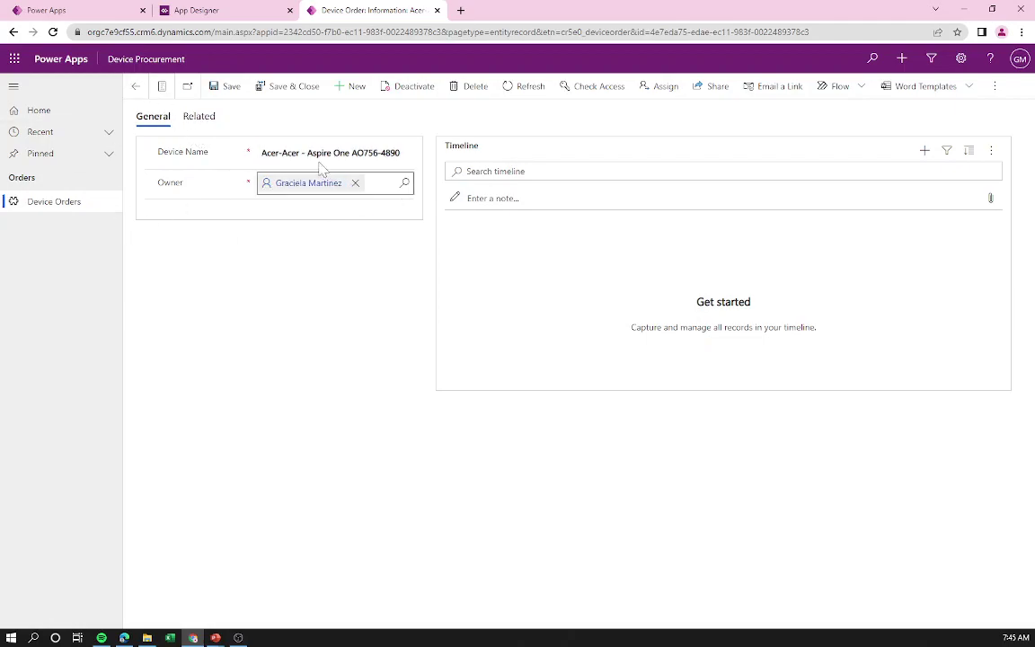
click(136, 86)
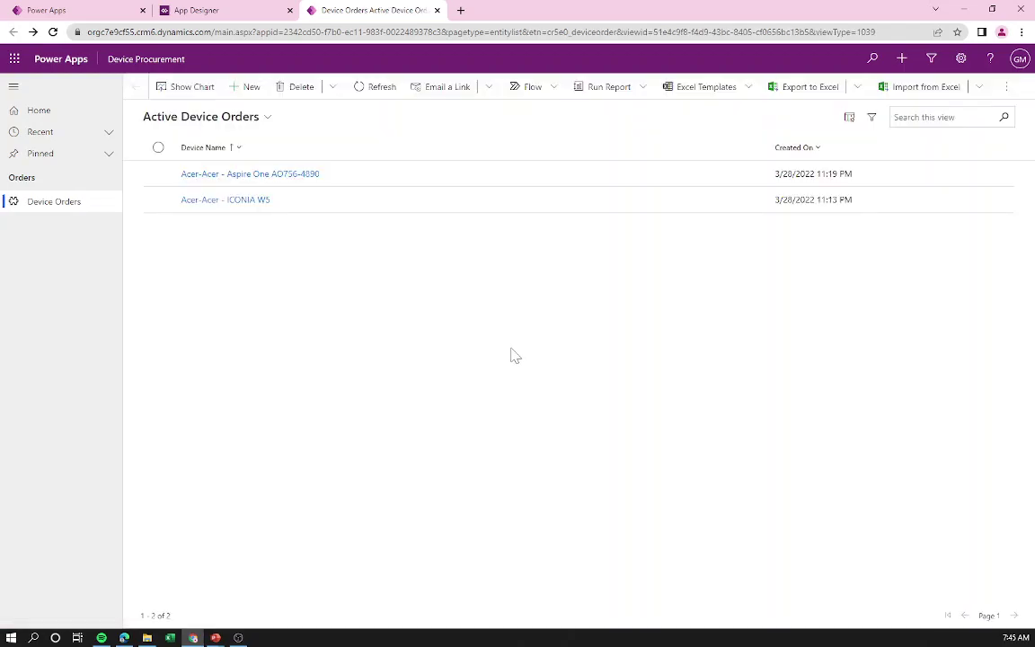
Create a device order named Device Test, save it and close its form.
click(264, 94)
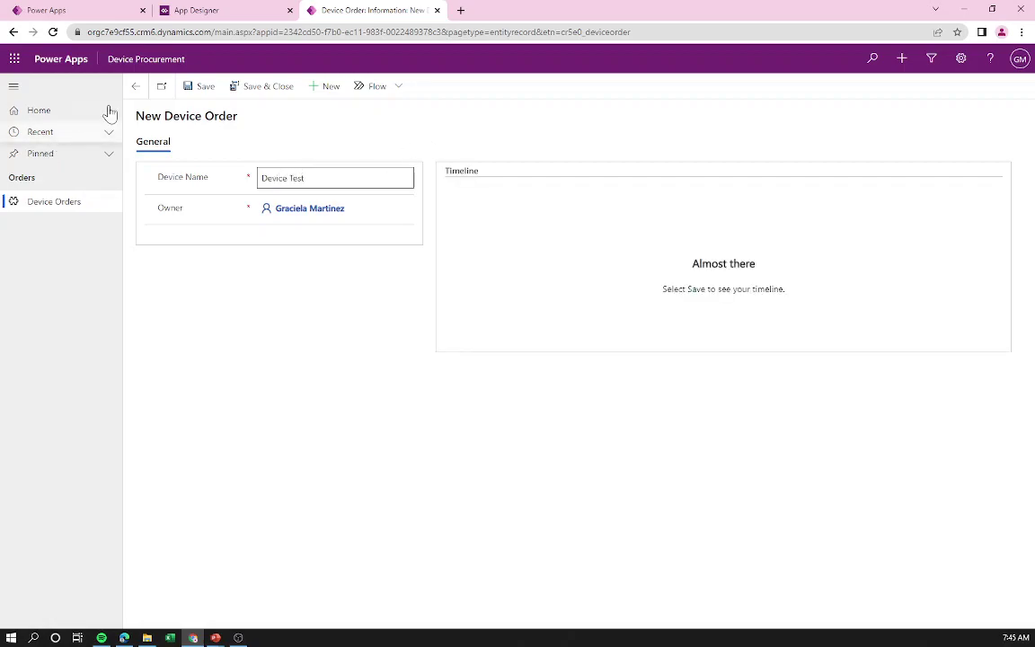
click(263, 88)
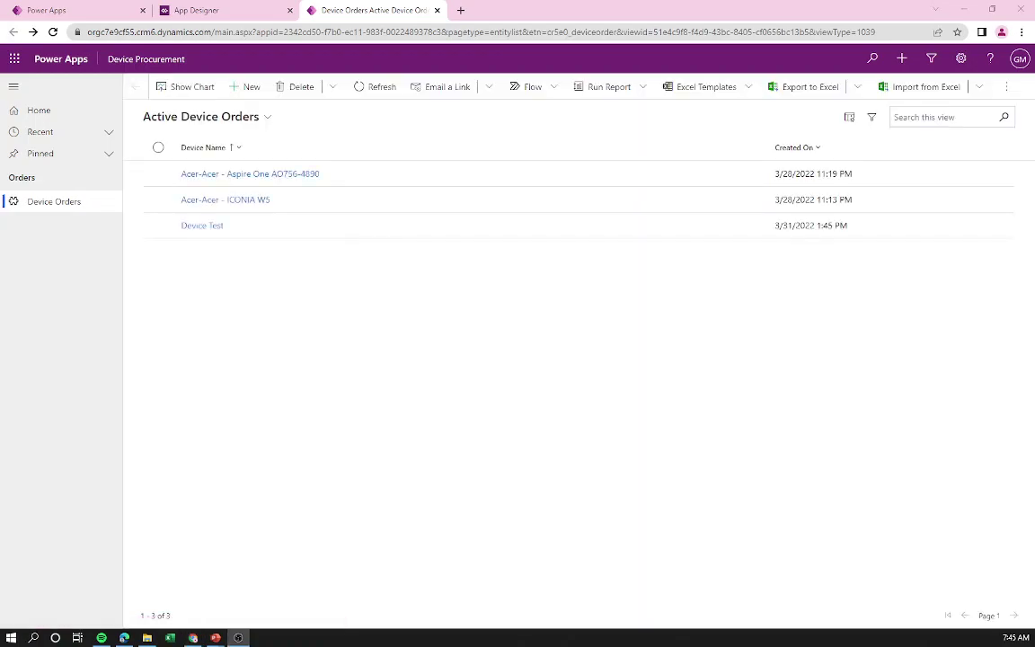
key(alt+Tab)
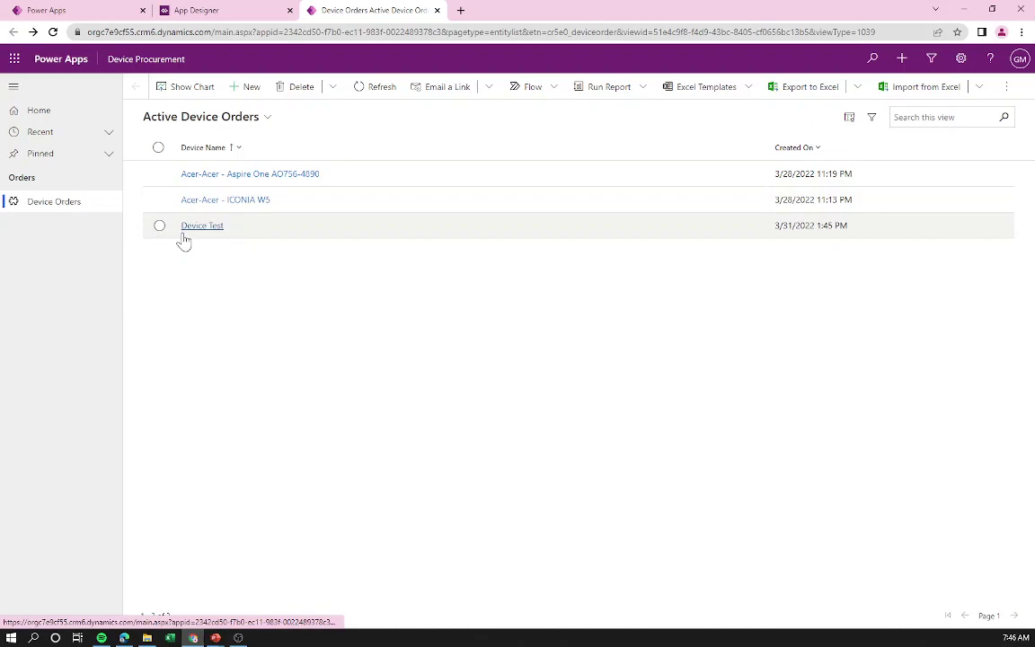
click(268, 9)
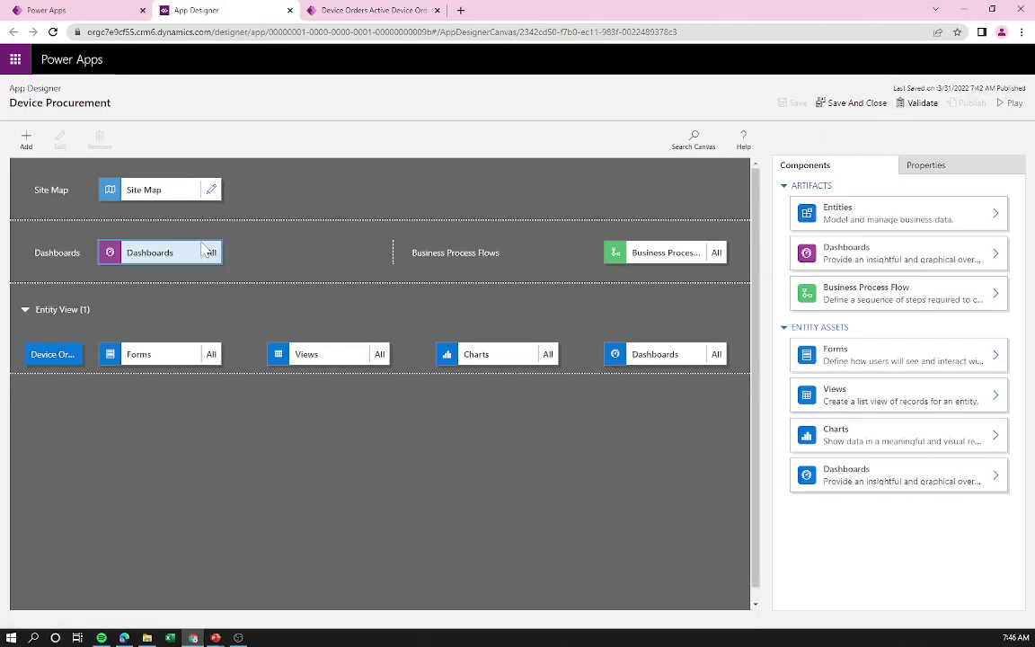
click(331, 10)
click(215, 10)
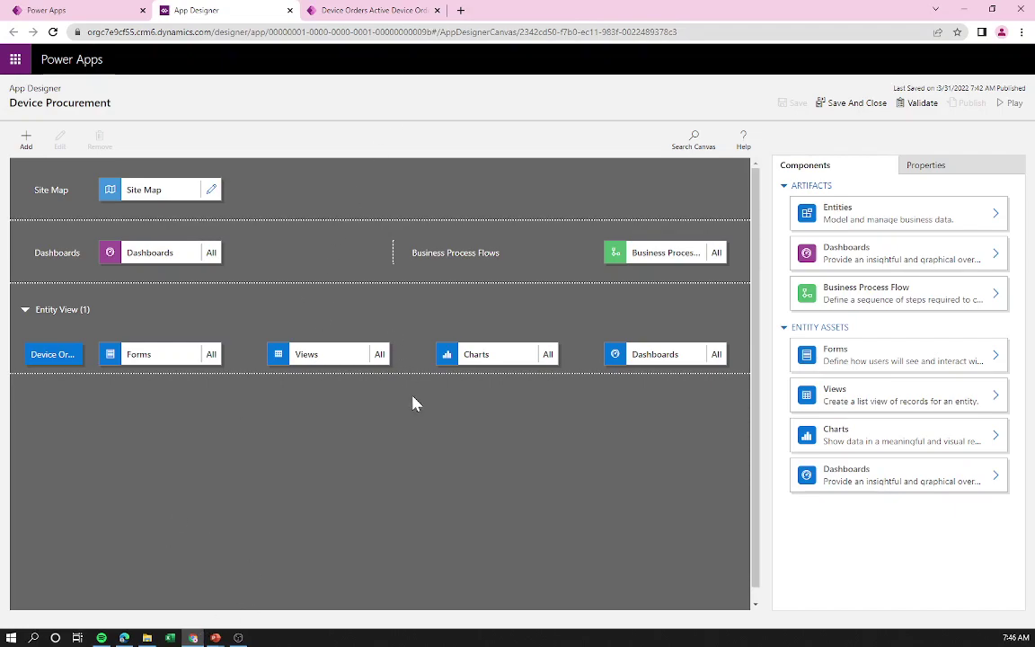
Delete the Device Test record from the Active Device Orders list in the running app.
click(368, 10)
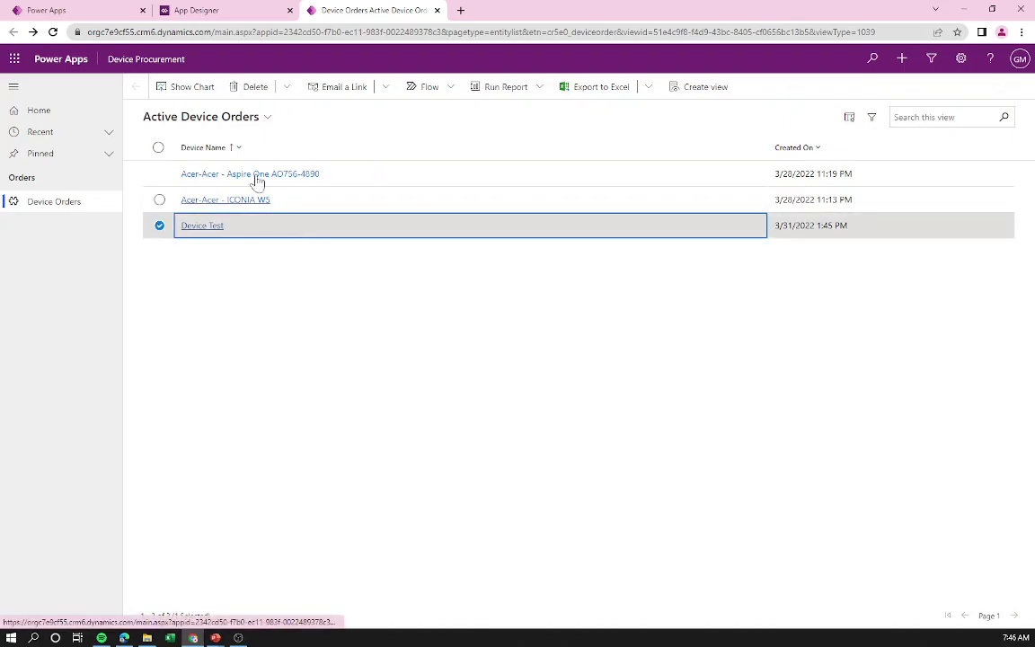
click(257, 88)
click(551, 401)
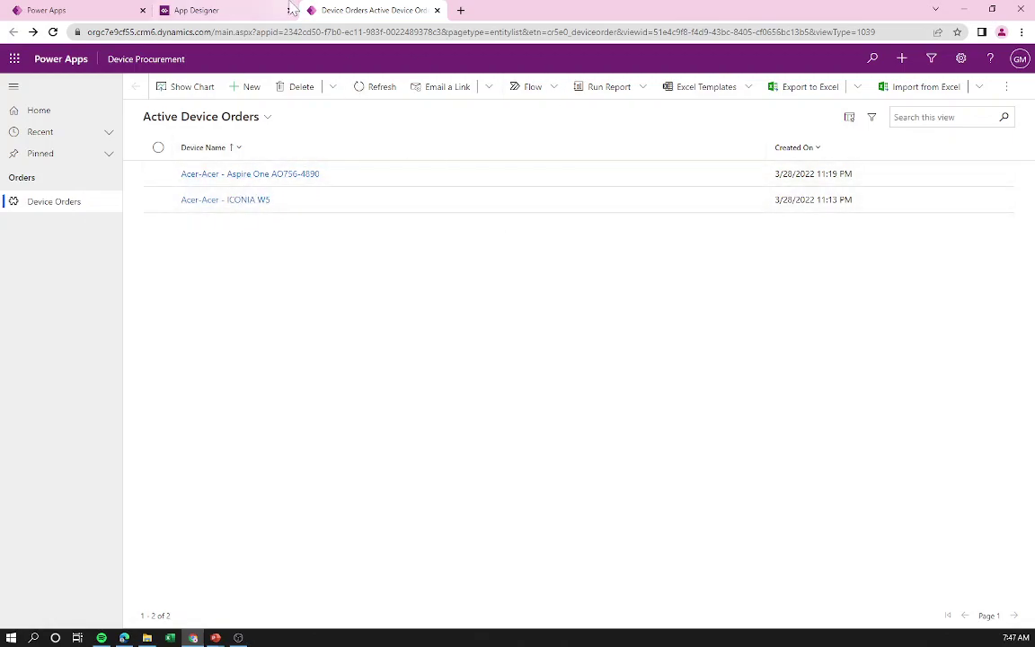
Close the running Device Procurement app, and save and close its design.
click(437, 10)
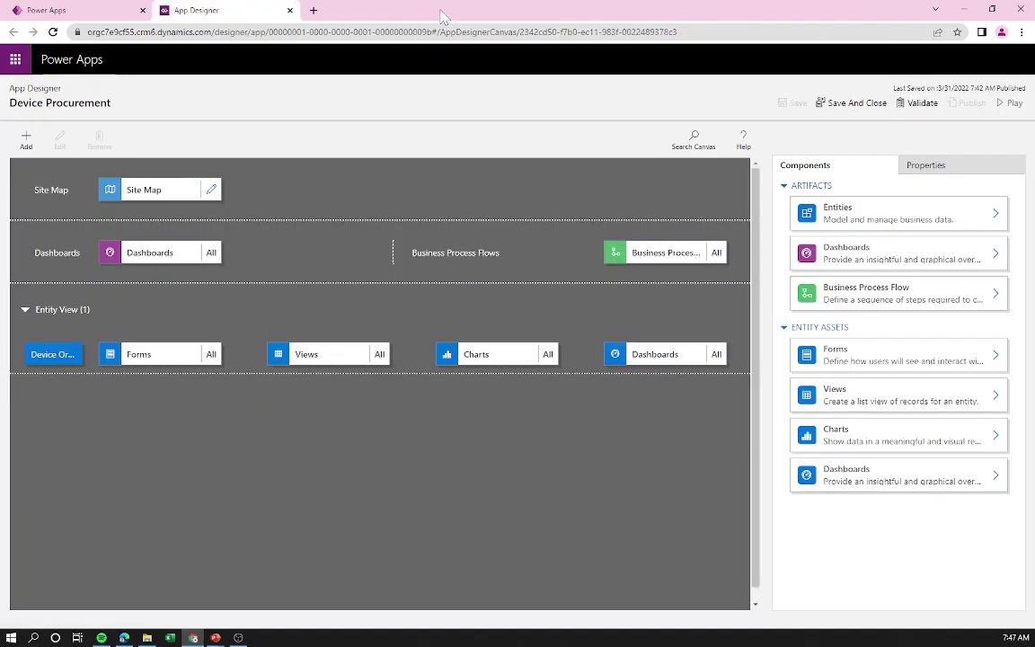
click(848, 108)
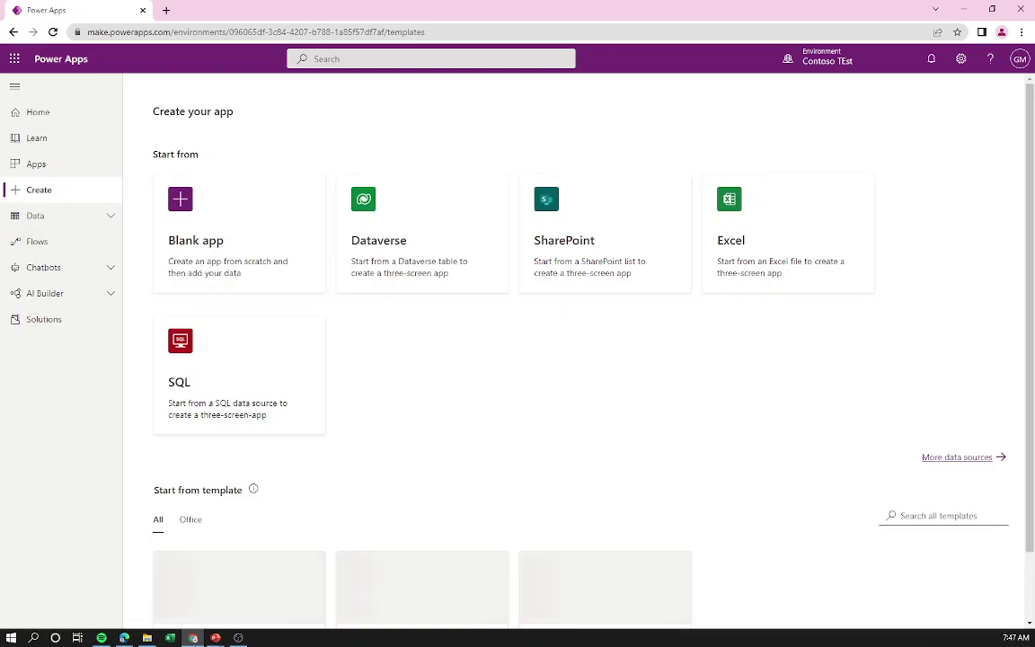
Open the environment's list of Dataverse tables.
click(86, 225)
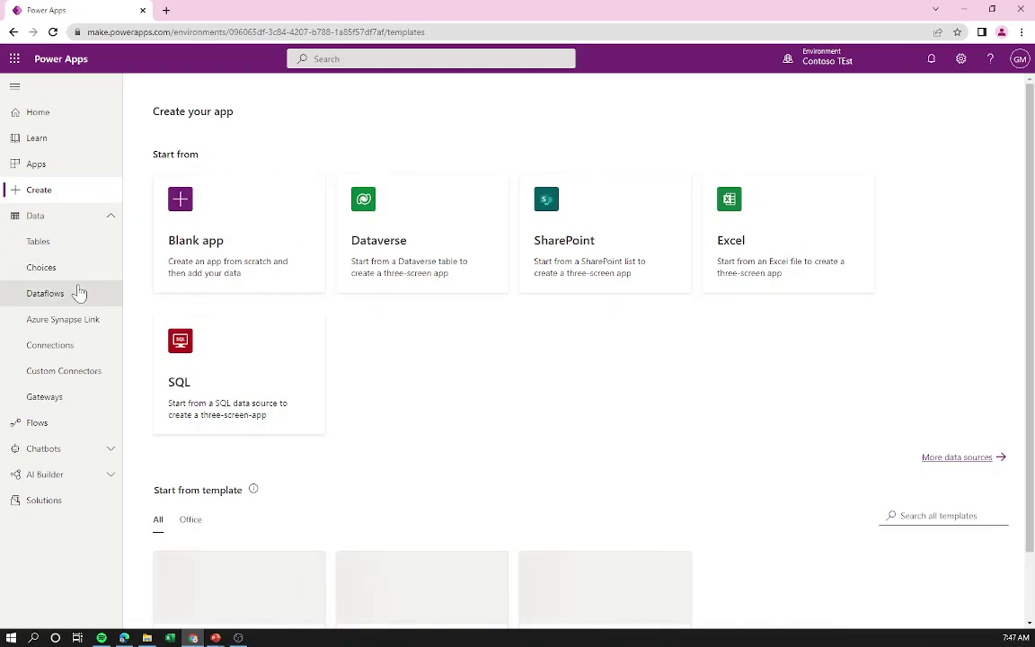
click(63, 245)
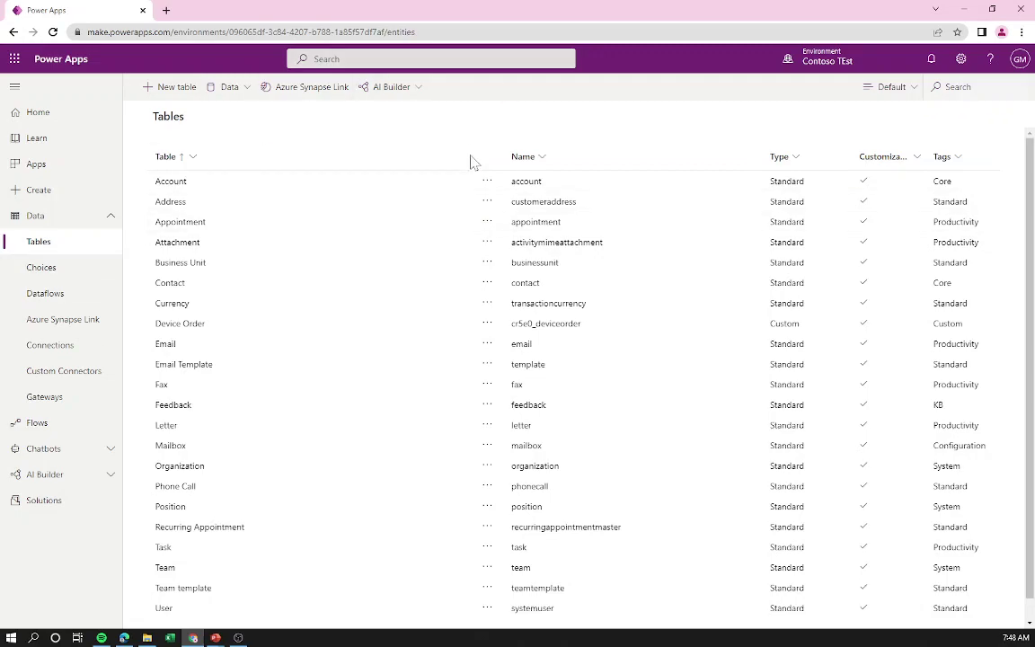
click(177, 87)
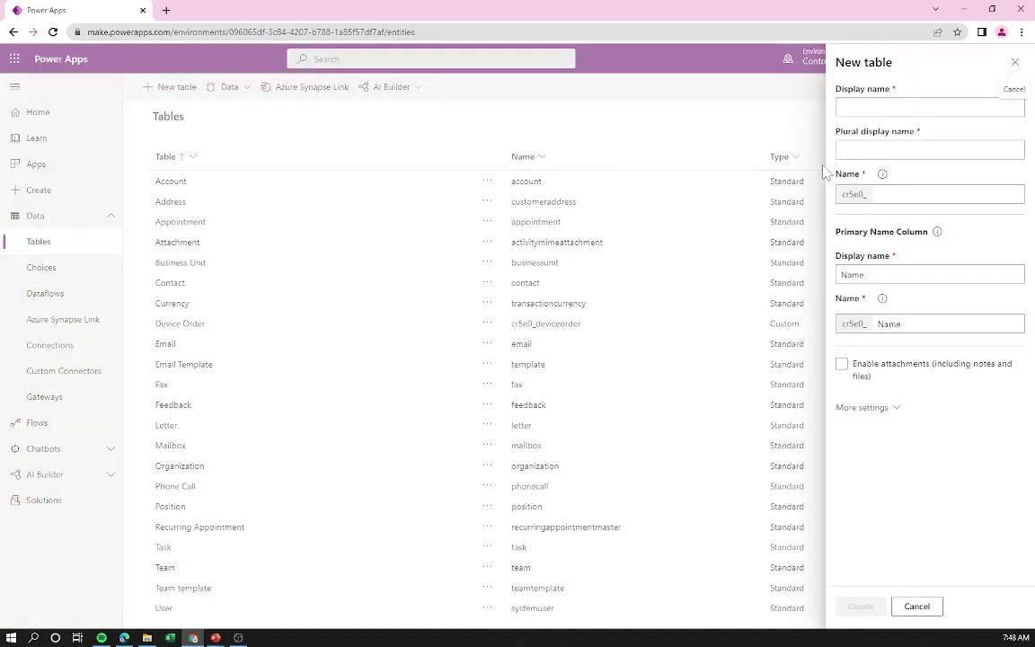
click(929, 107)
text(Capital Approved)
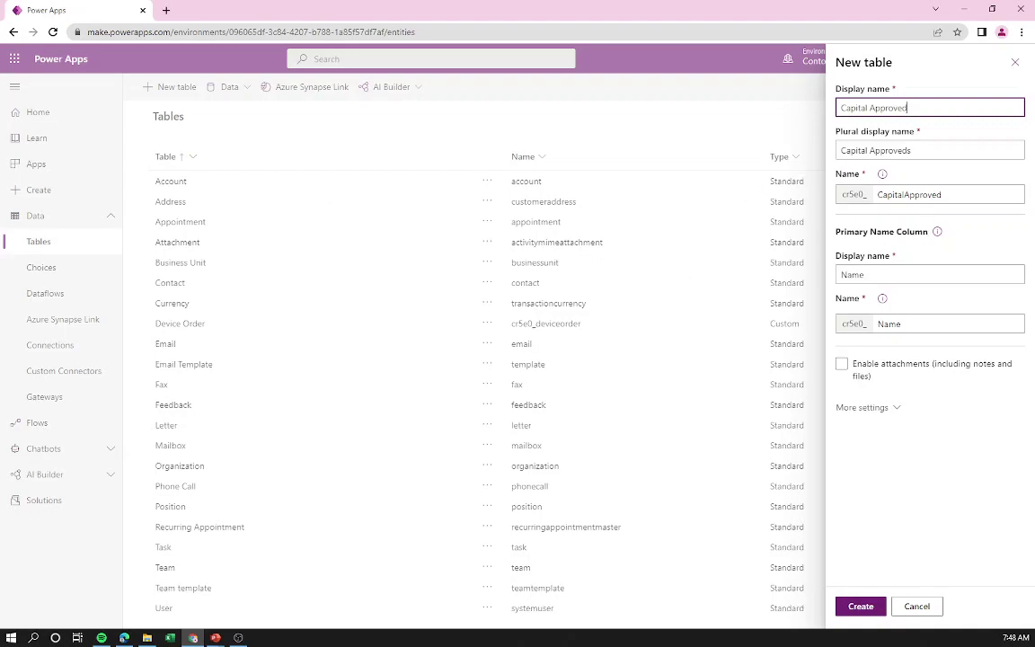
click(928, 608)
click(528, 359)
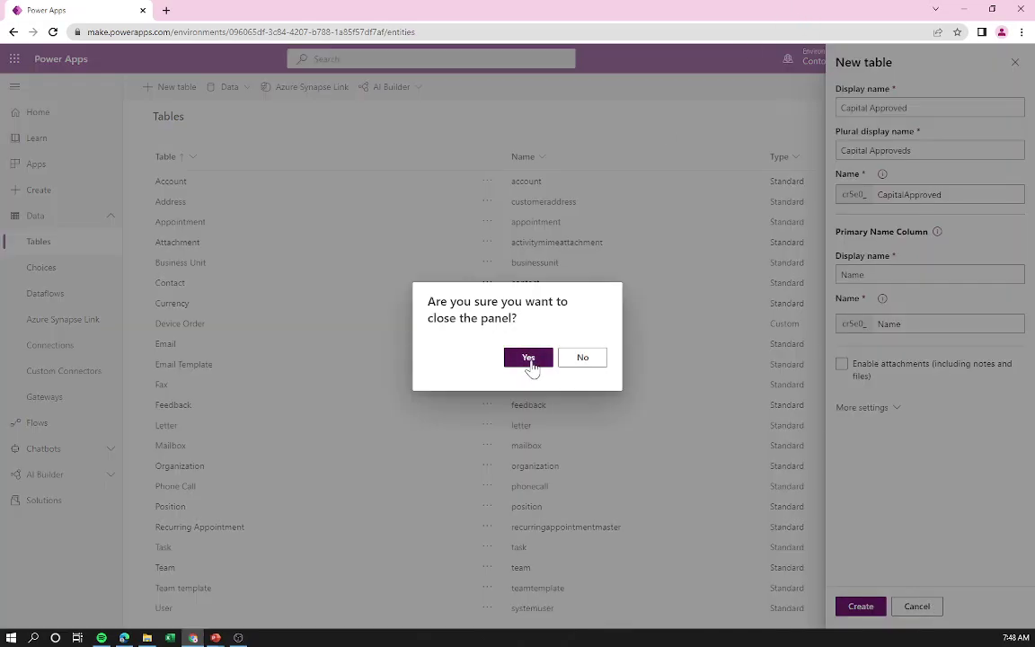
Search the tables for "device" and open the Device Order table.
click(971, 87)
text(device)
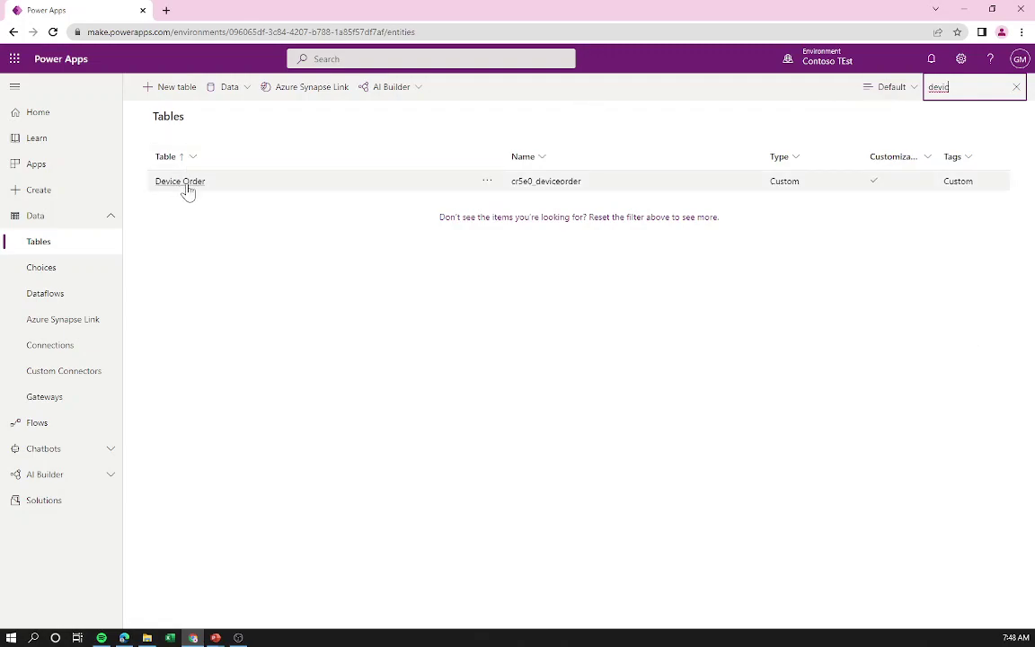
click(185, 183)
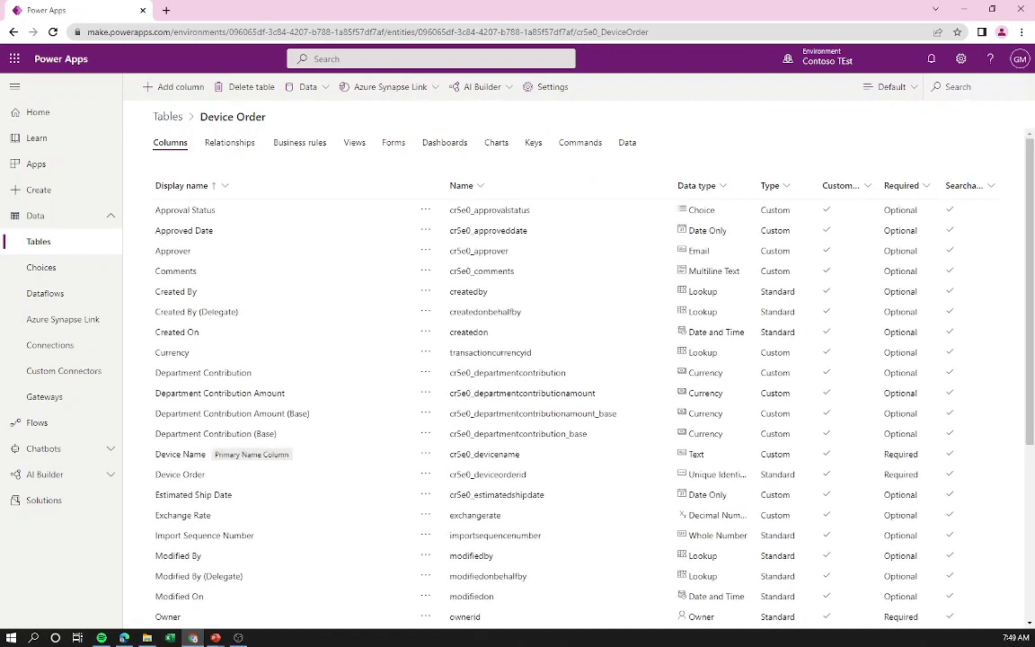
Add a Yes/No column named Capital Approved to the Device Order table.
click(171, 87)
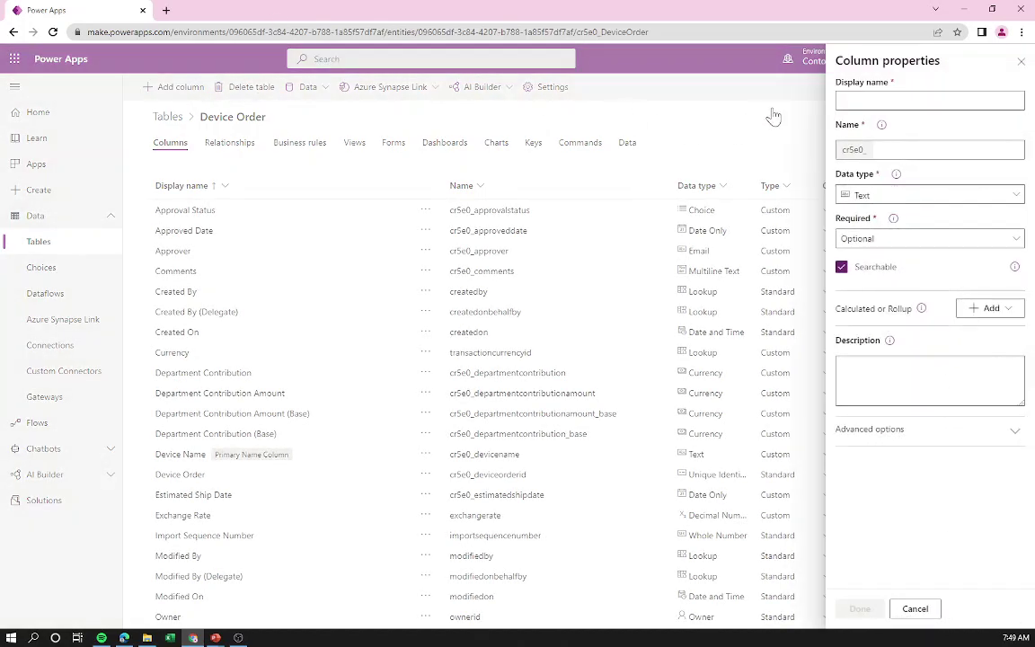
text(Capital Approved)
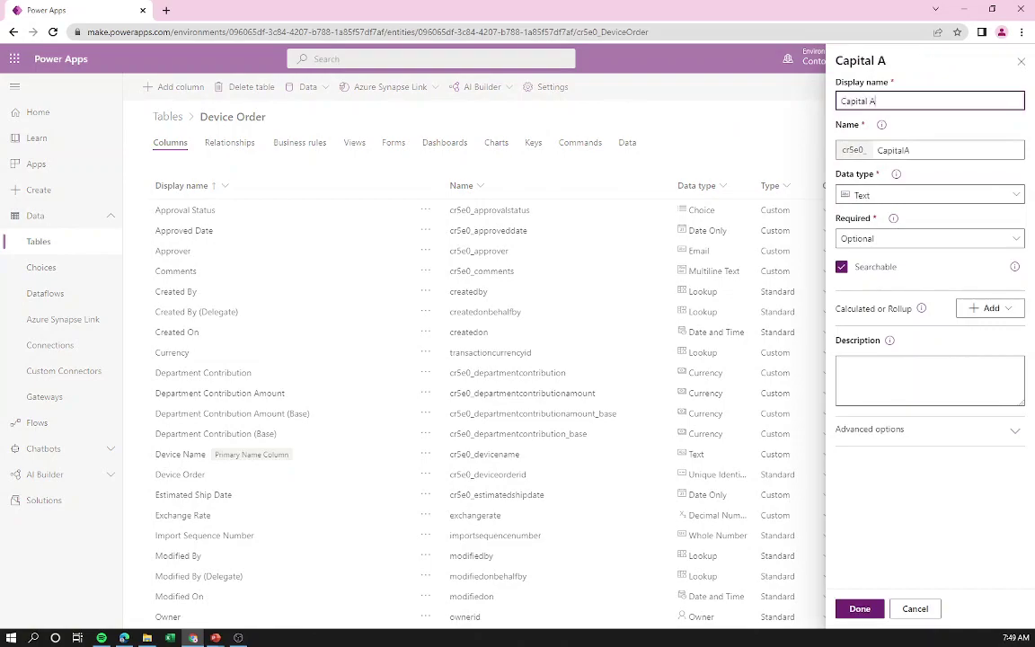
click(934, 195)
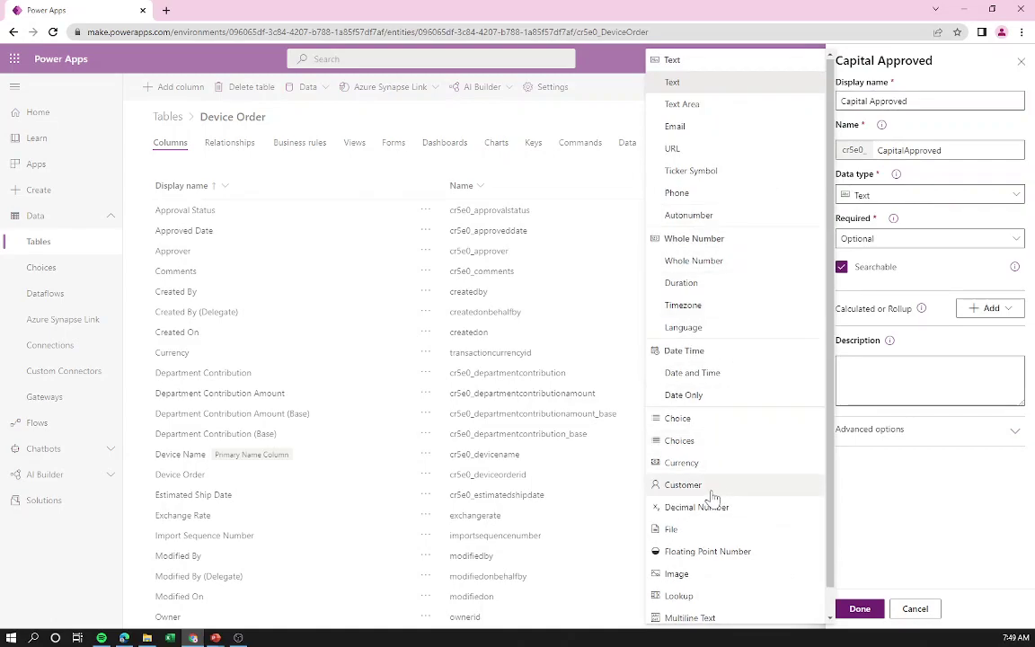
scroll(748, 582, down, 1)
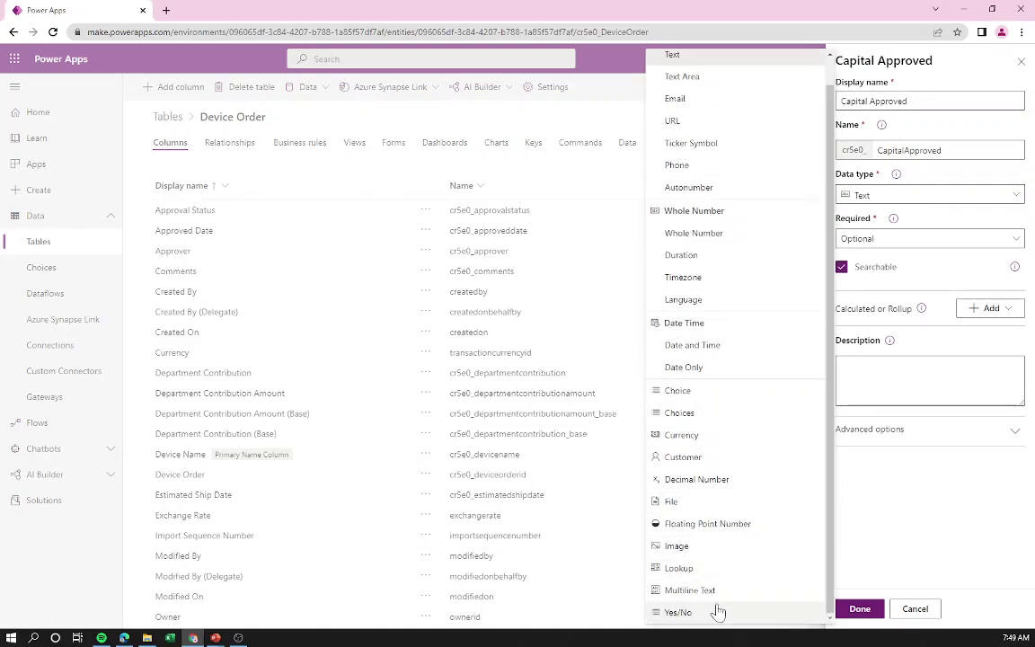
click(719, 612)
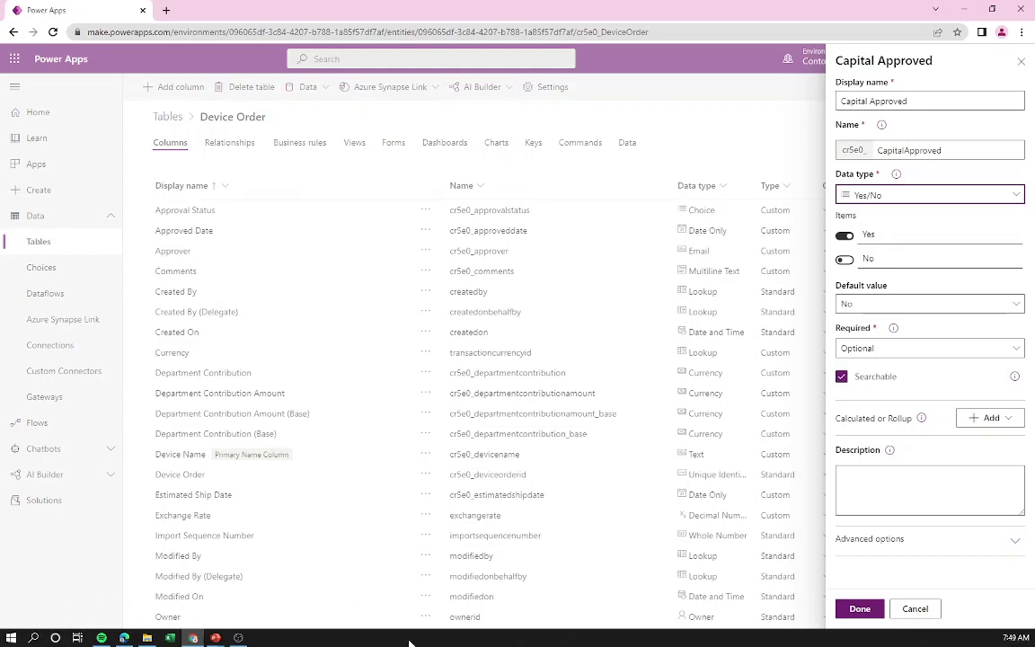
click(860, 610)
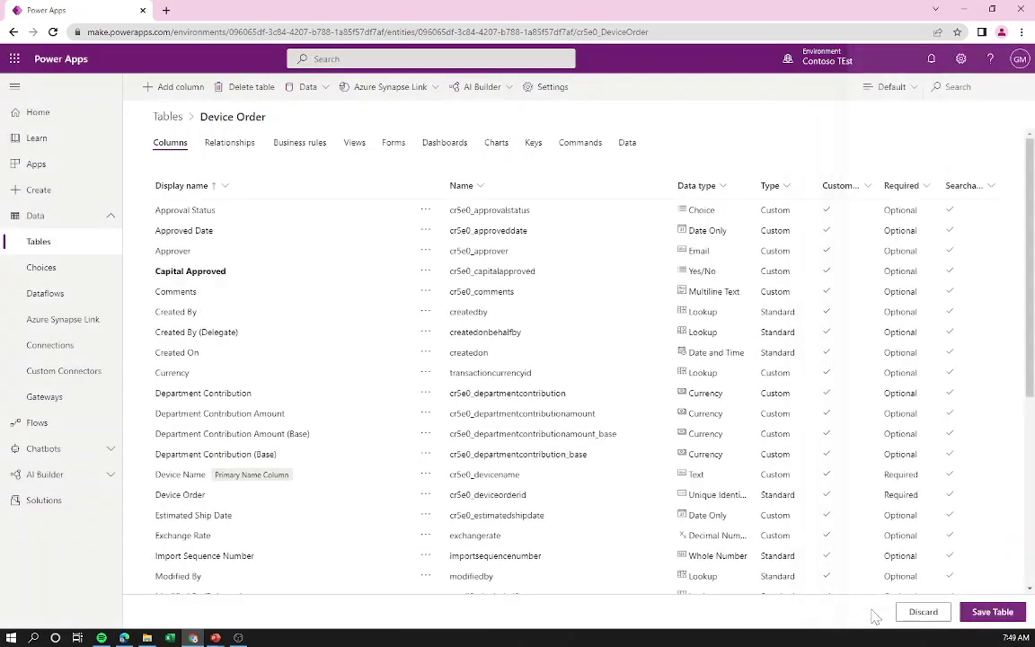
Add a Yes/No column named Device Received to the Device Order table.
click(173, 88)
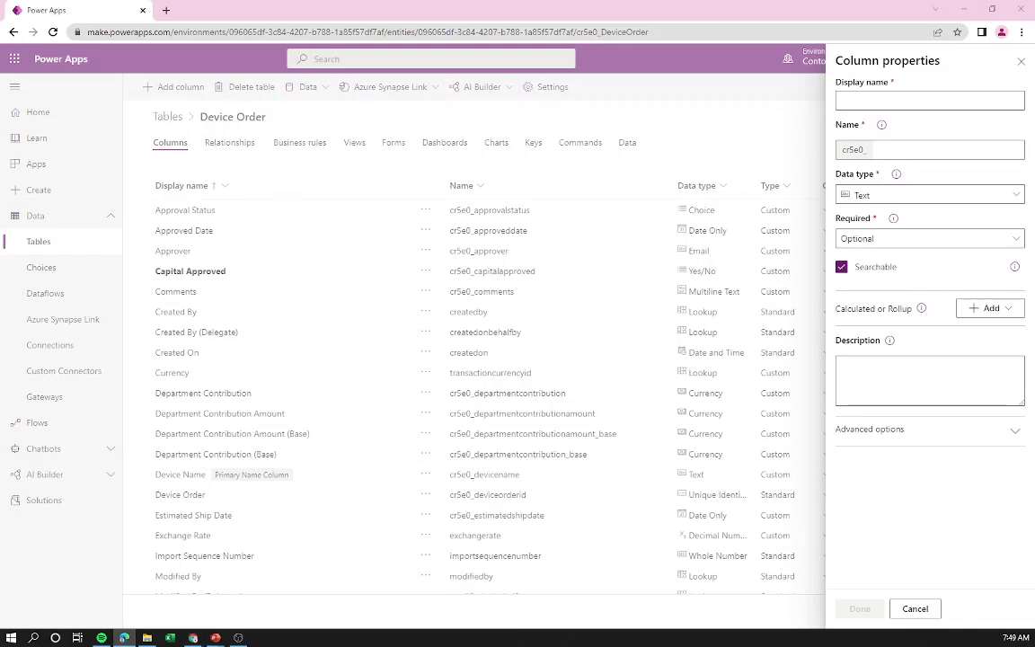
click(849, 101)
text(Device Received)
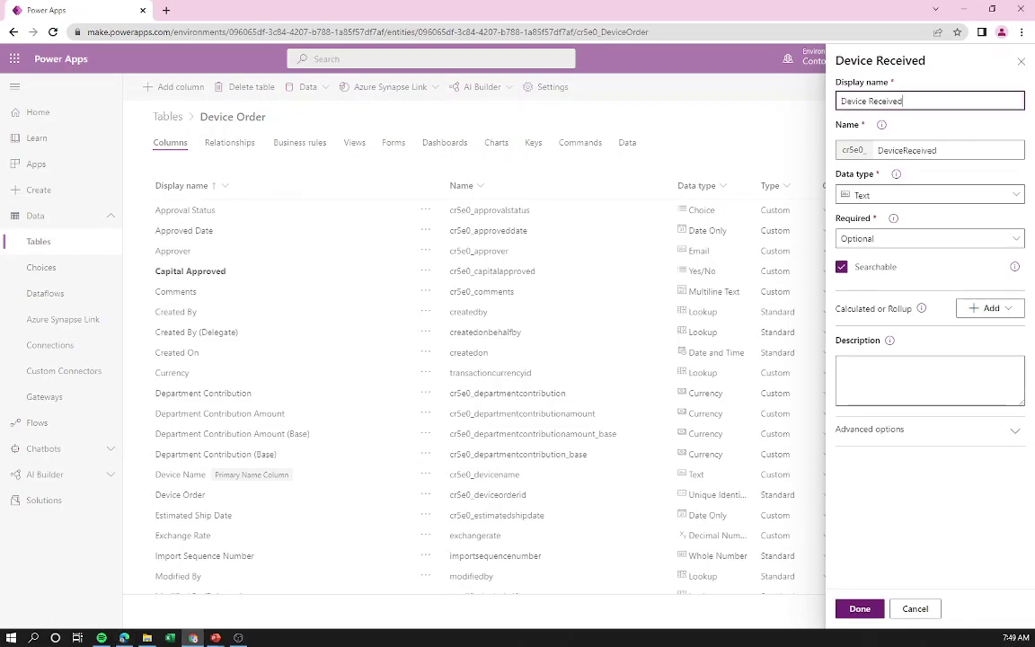
click(907, 197)
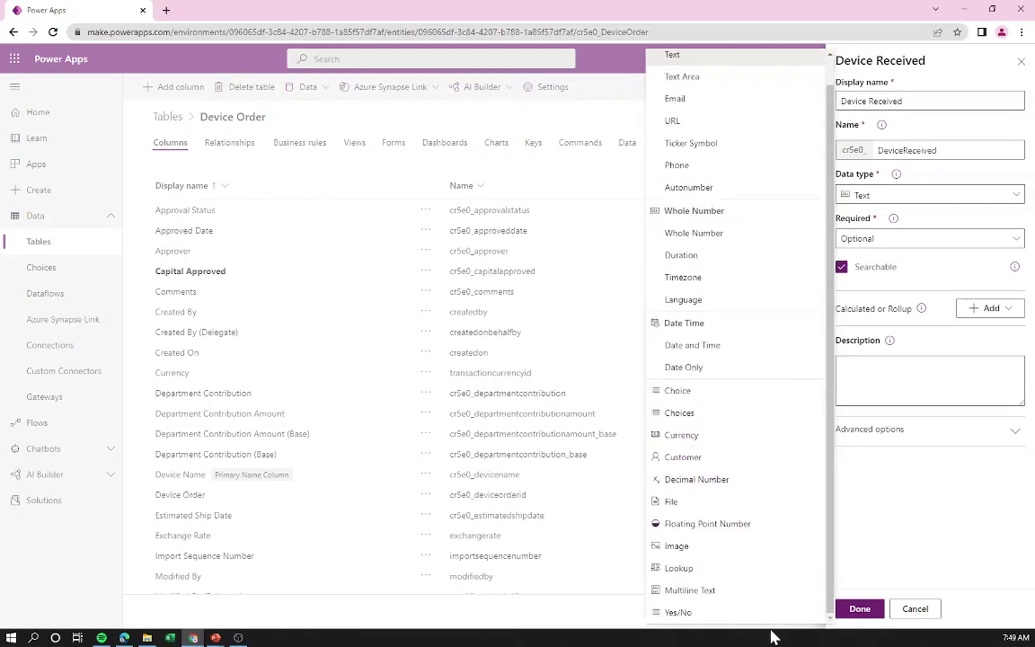
click(769, 613)
click(860, 608)
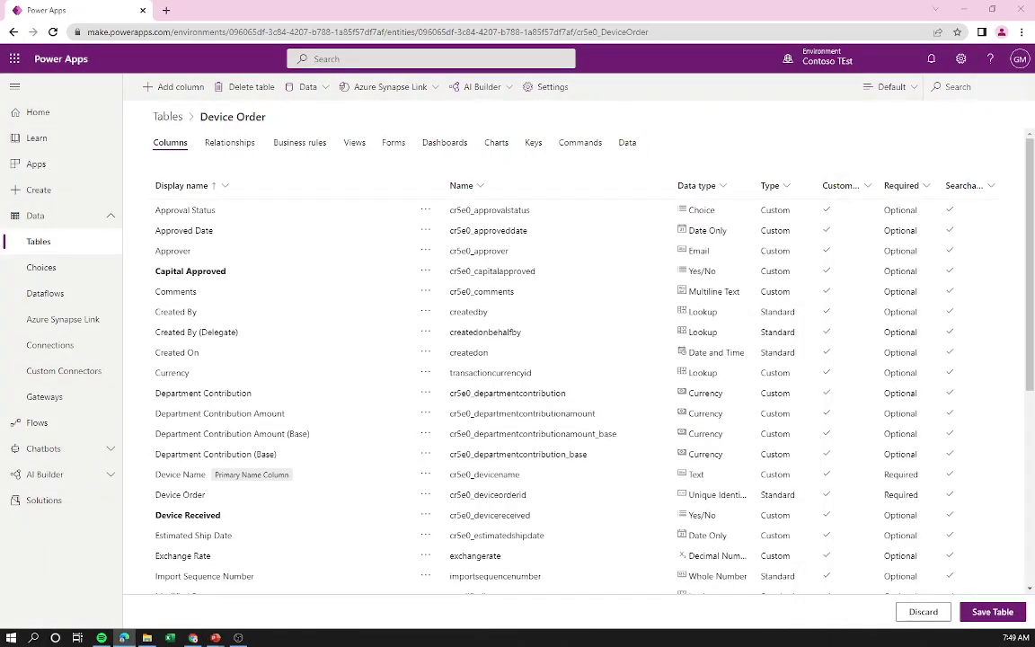
Add a Yes/No column named Device Configured to the Device Order table.
click(175, 86)
text(Device Configured)
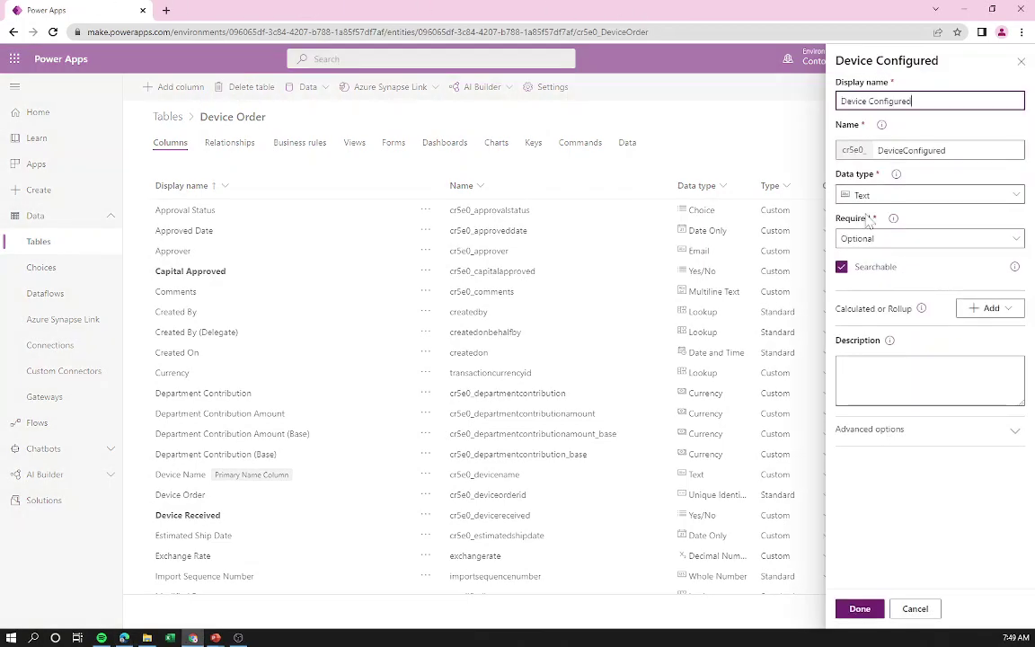
click(910, 196)
scroll(692, 467, down, 1)
click(673, 610)
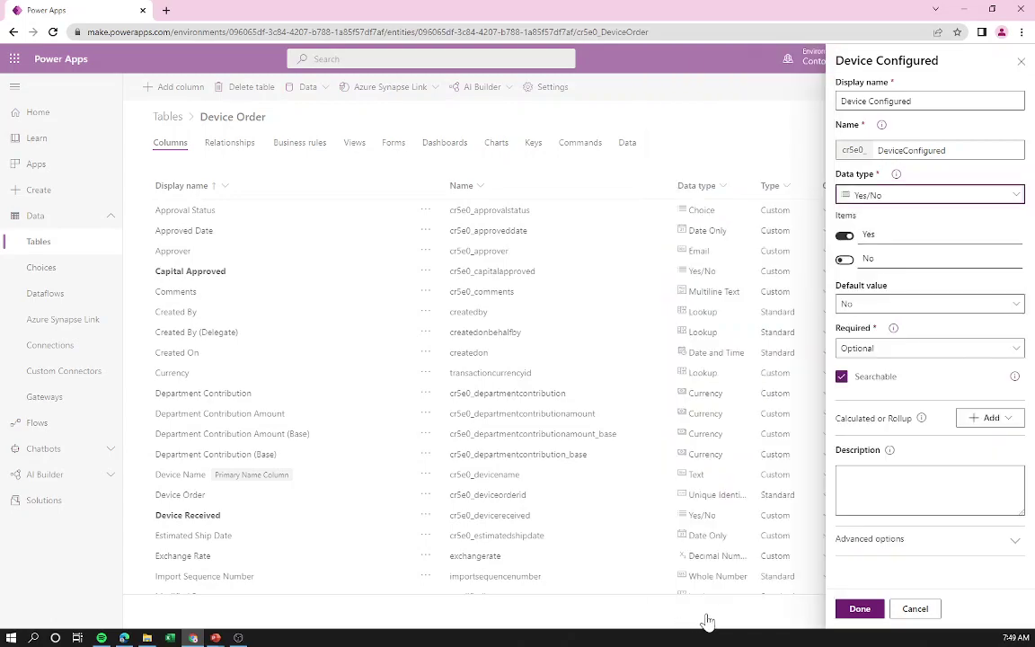
click(858, 609)
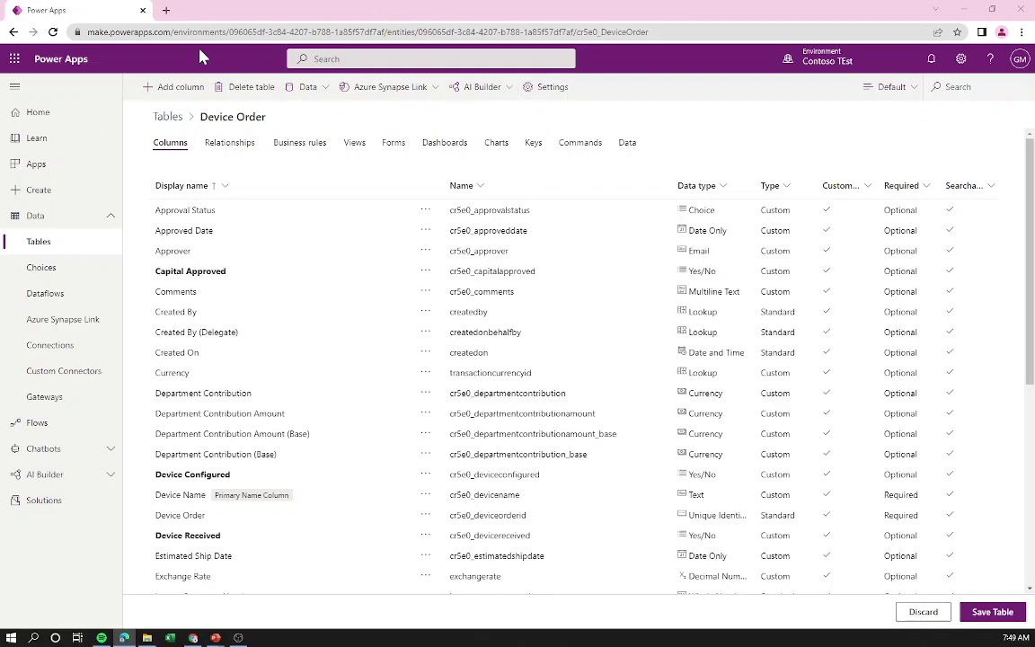
Add a Yes/No column named Send Survey to the Device Order table.
click(176, 88)
text(Send Survey)
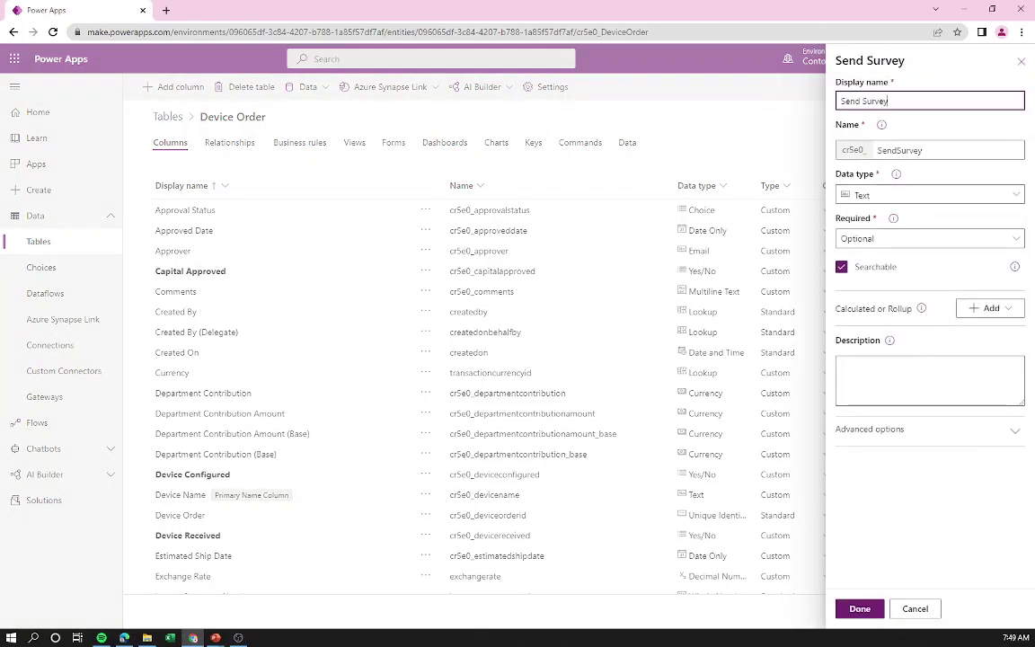
click(897, 194)
scroll(716, 632, down, 1)
click(705, 613)
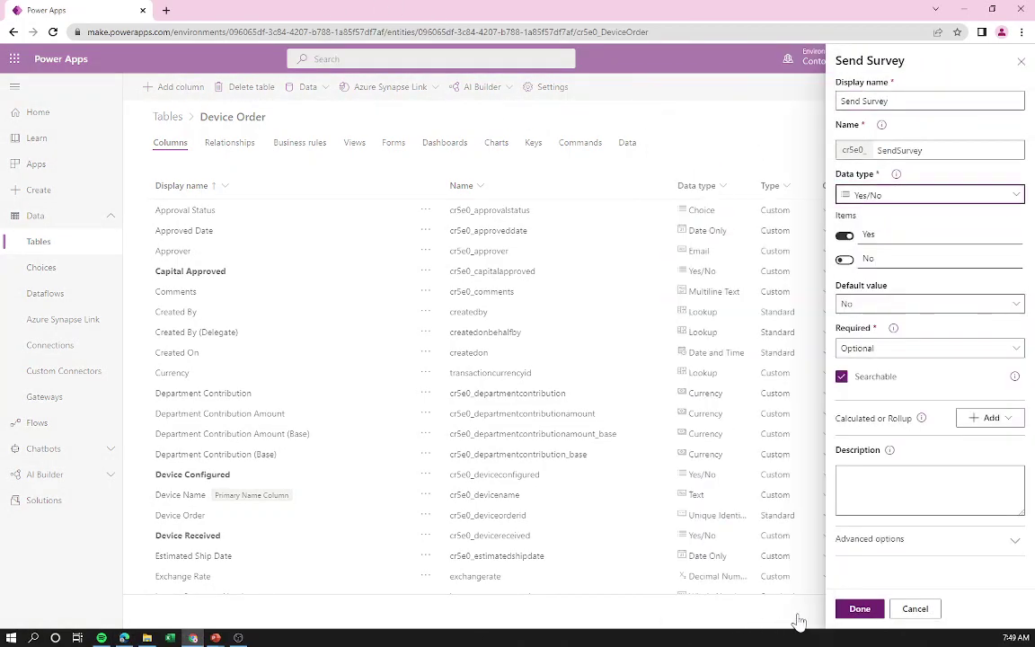
click(857, 609)
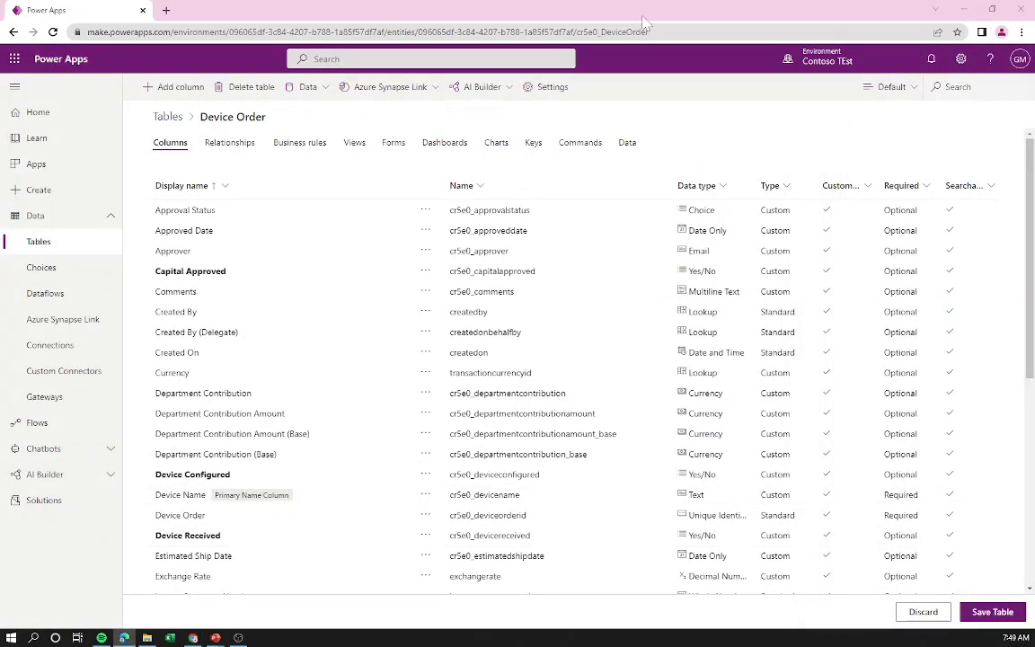
Add a Yes/No column named Device Delivered to the Device Order table.
click(160, 87)
click(907, 100)
text(Device Delivered)
click(860, 195)
scroll(760, 539, down, 1)
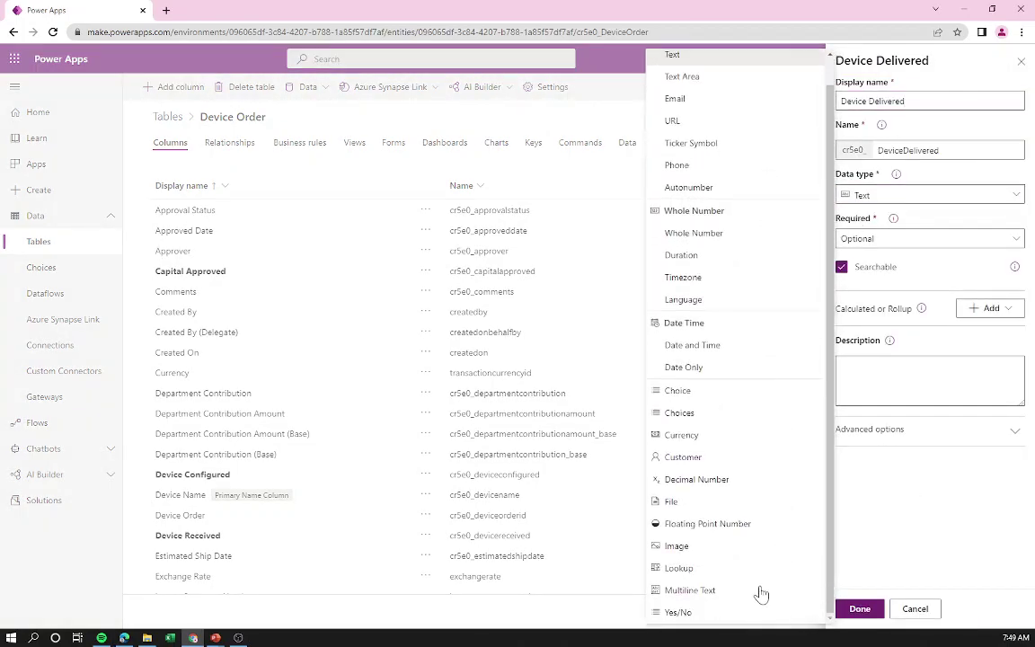
click(723, 614)
click(860, 609)
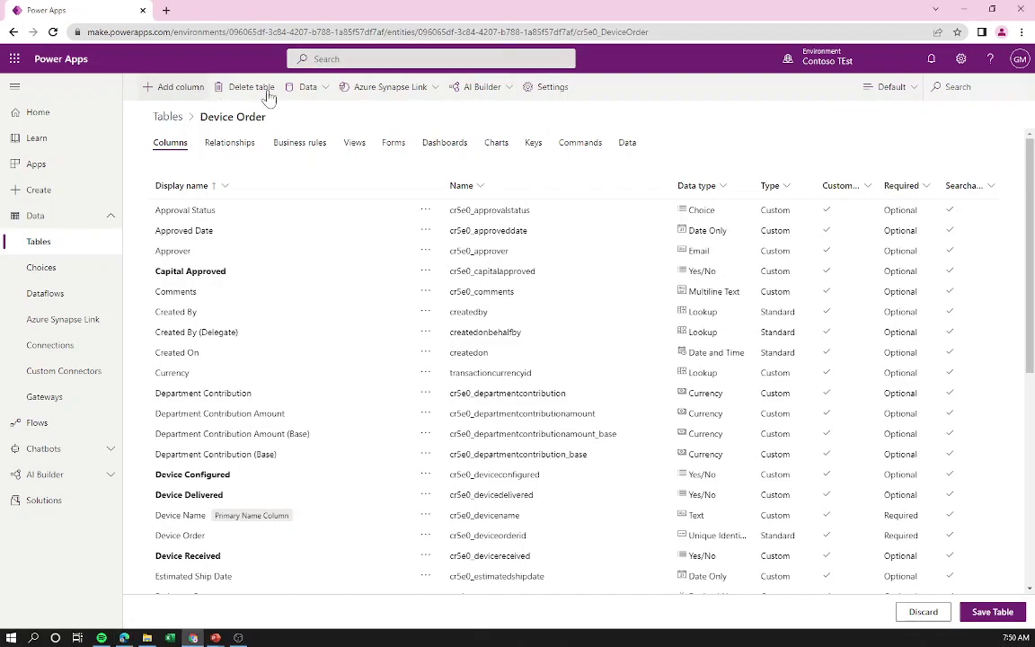
Add a Text column named Supplier Order ID to the Device Order table and save the table.
click(180, 87)
text(Supplier Order ID)
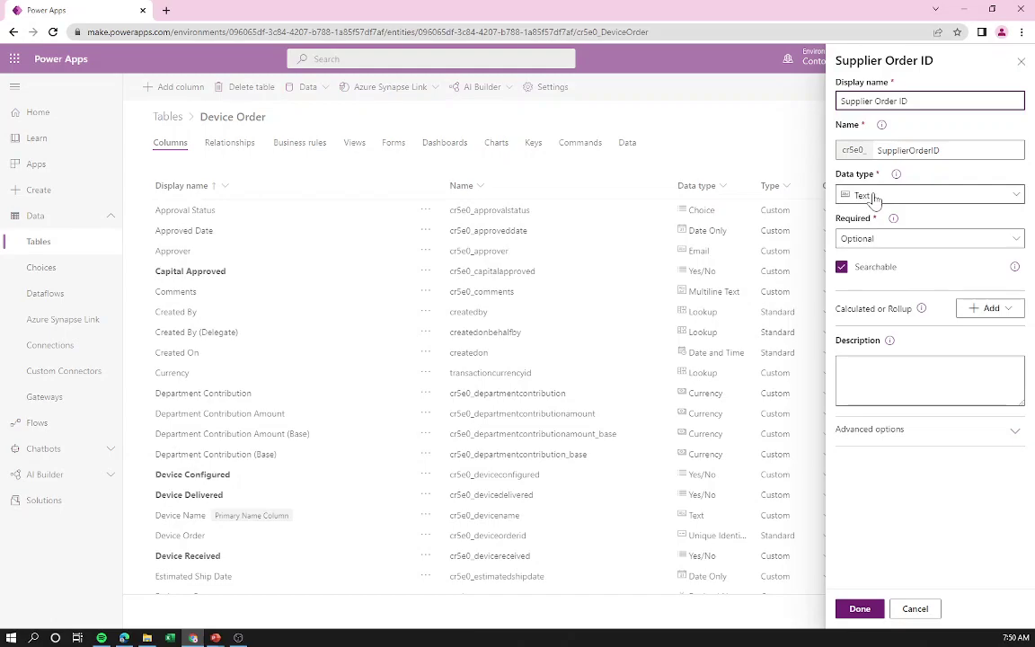
click(873, 195)
click(875, 196)
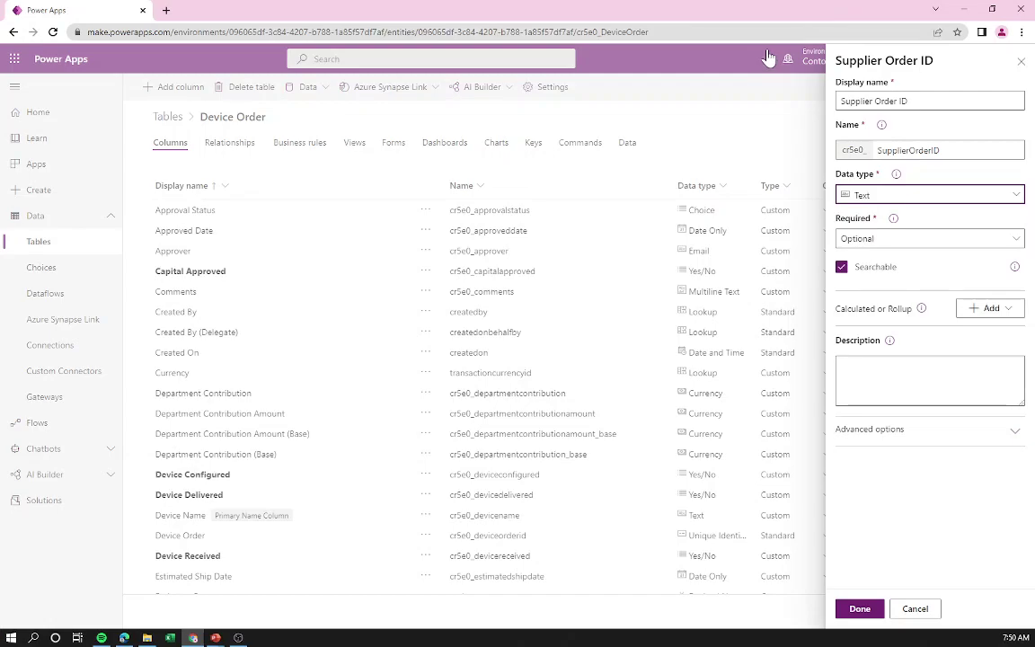
click(853, 608)
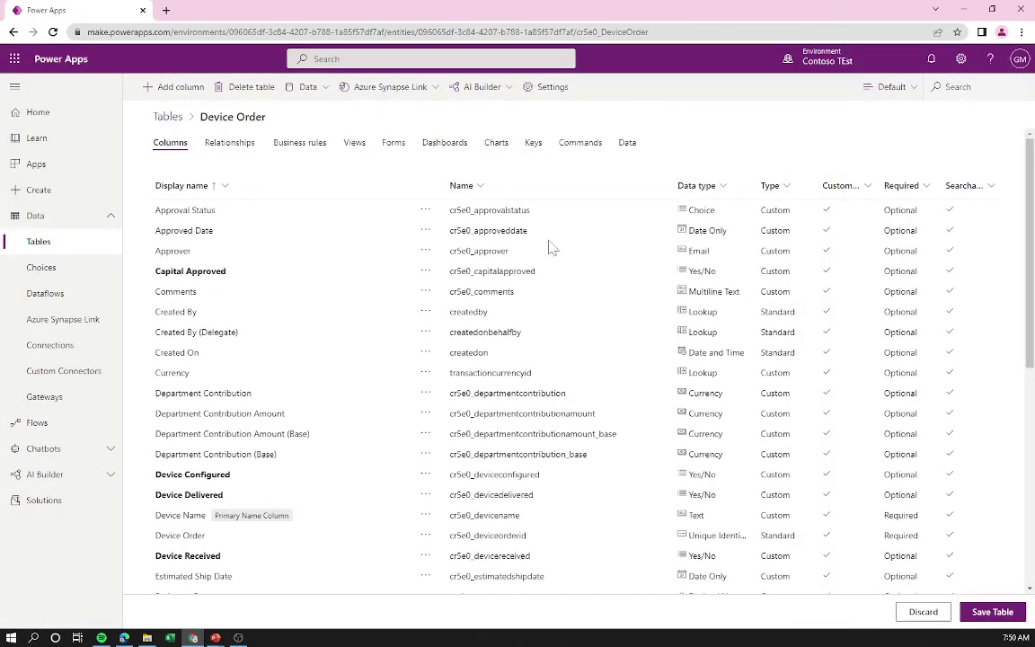
click(992, 612)
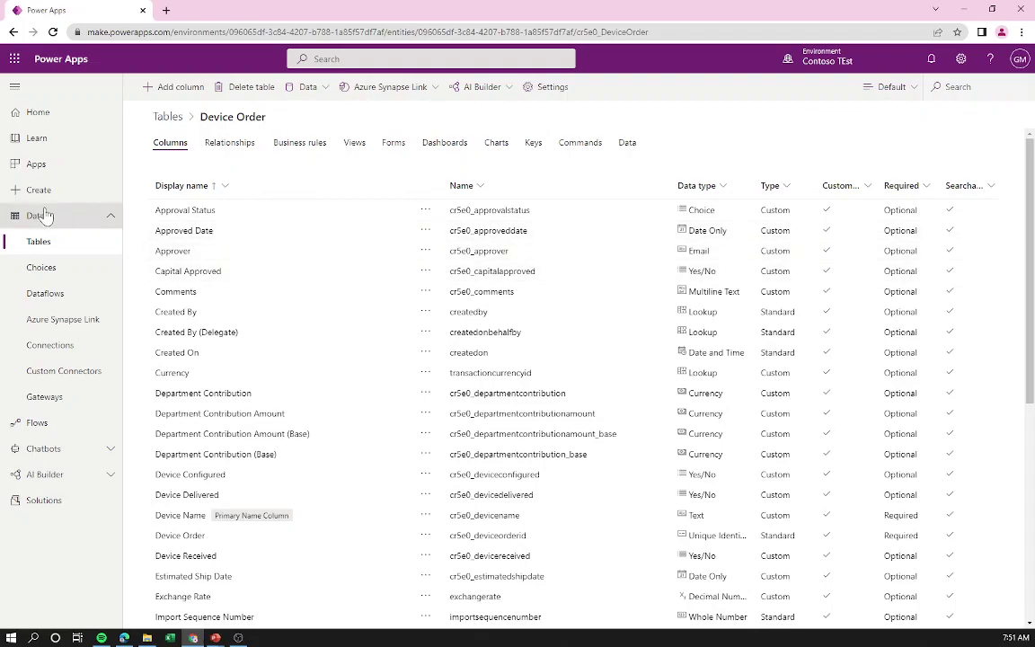
Open Power Automate in its own browser tab, view the business process flows, and return to the Device Order table in Power Apps.
click(16, 60)
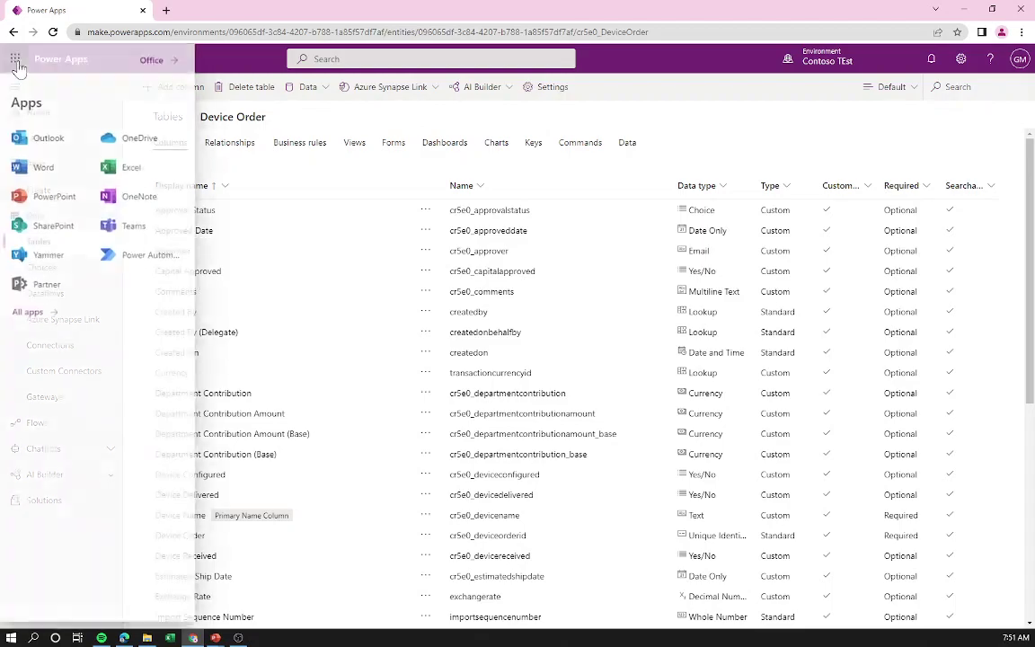
click(147, 262)
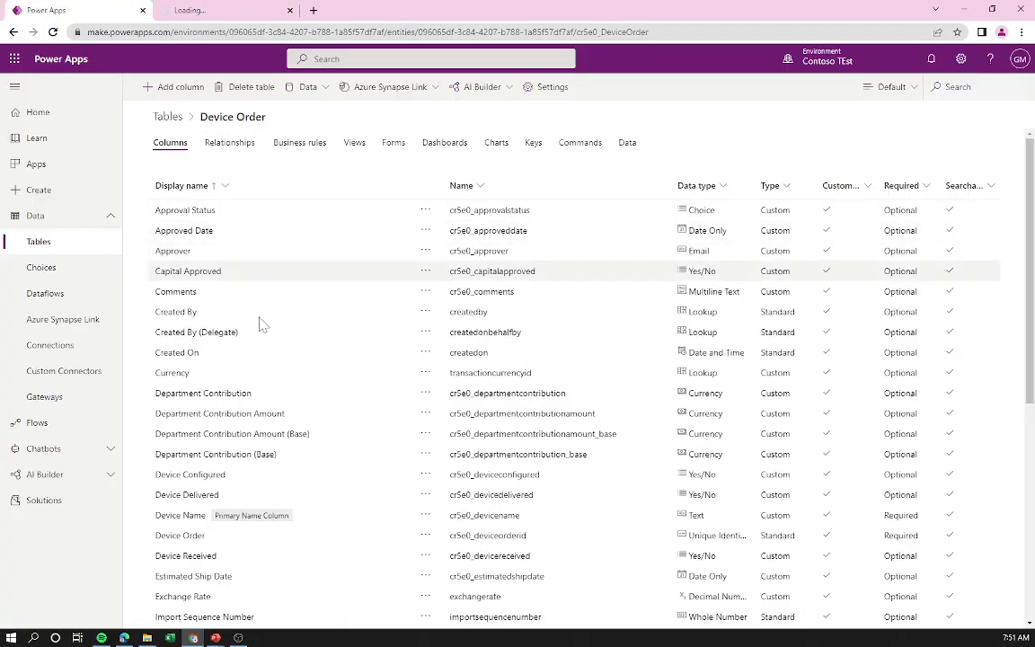
click(191, 9)
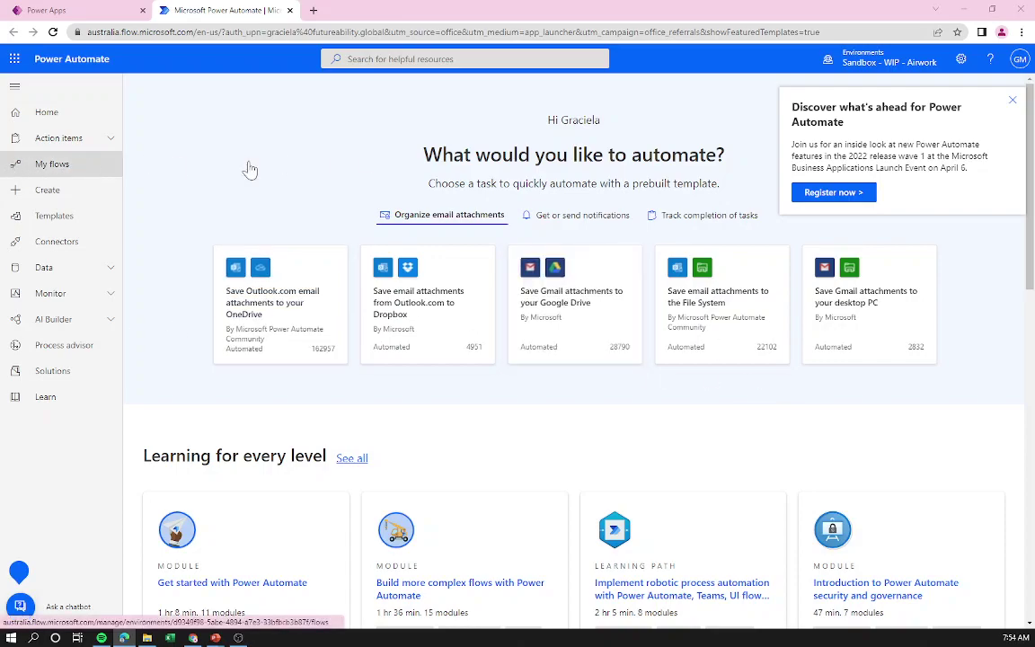
click(46, 163)
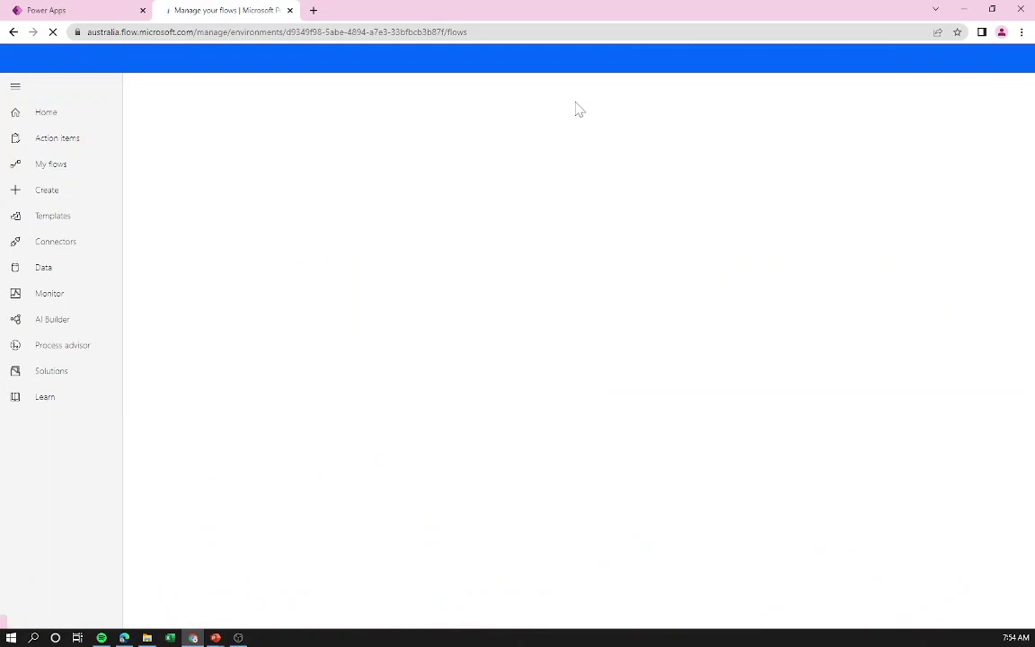
click(341, 154)
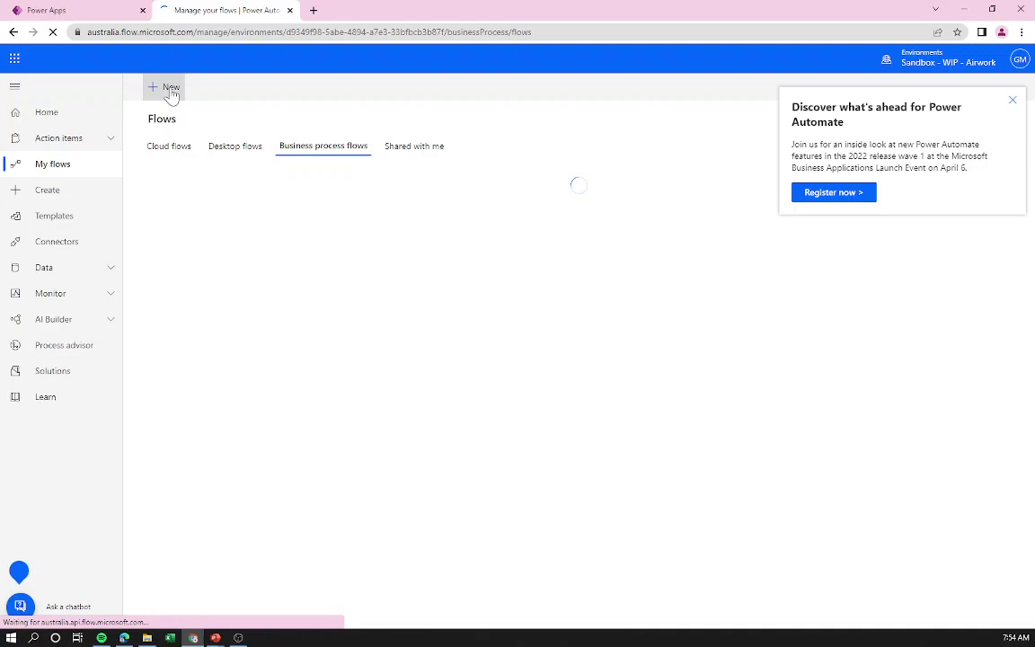
key(ctrl+Tab)
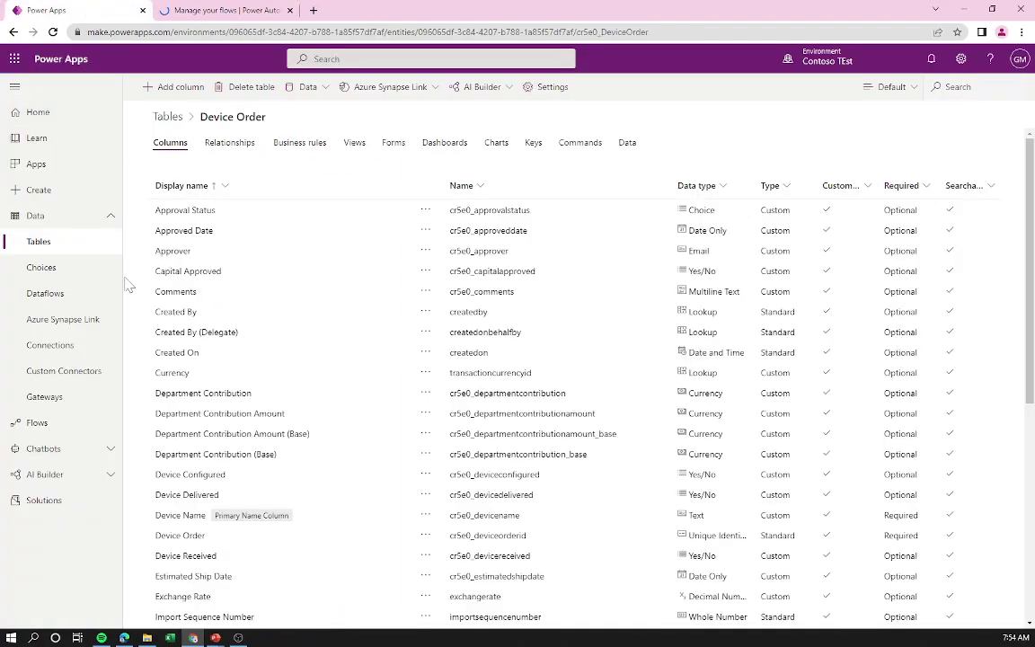
Open the flows in Power Apps, then display the business process flows of the Contoso TEst environment in Power Automate.
click(37, 422)
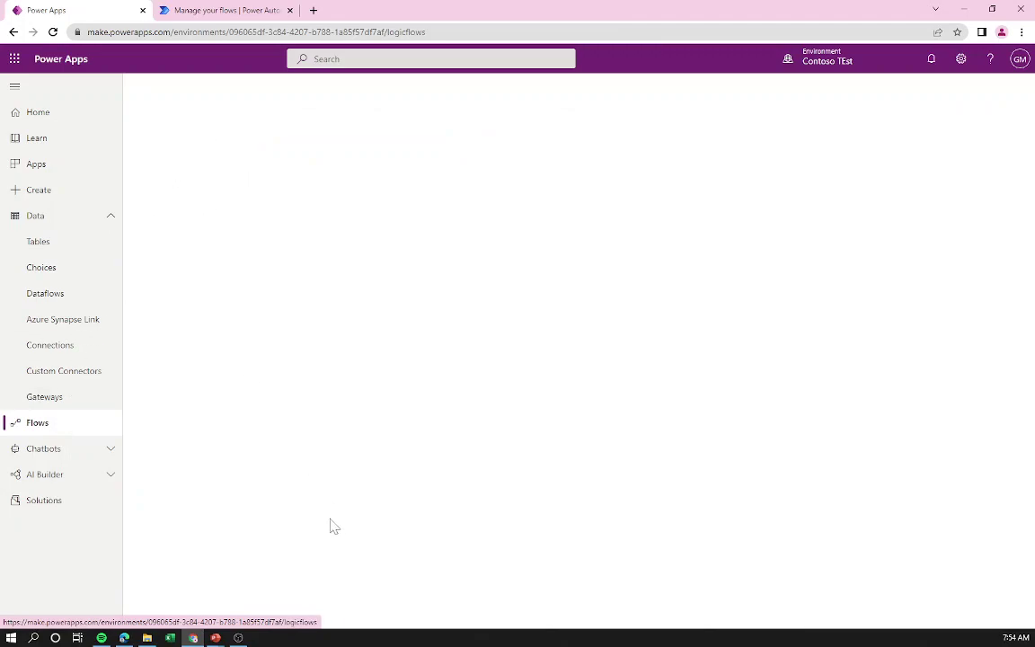
click(225, 10)
click(70, 9)
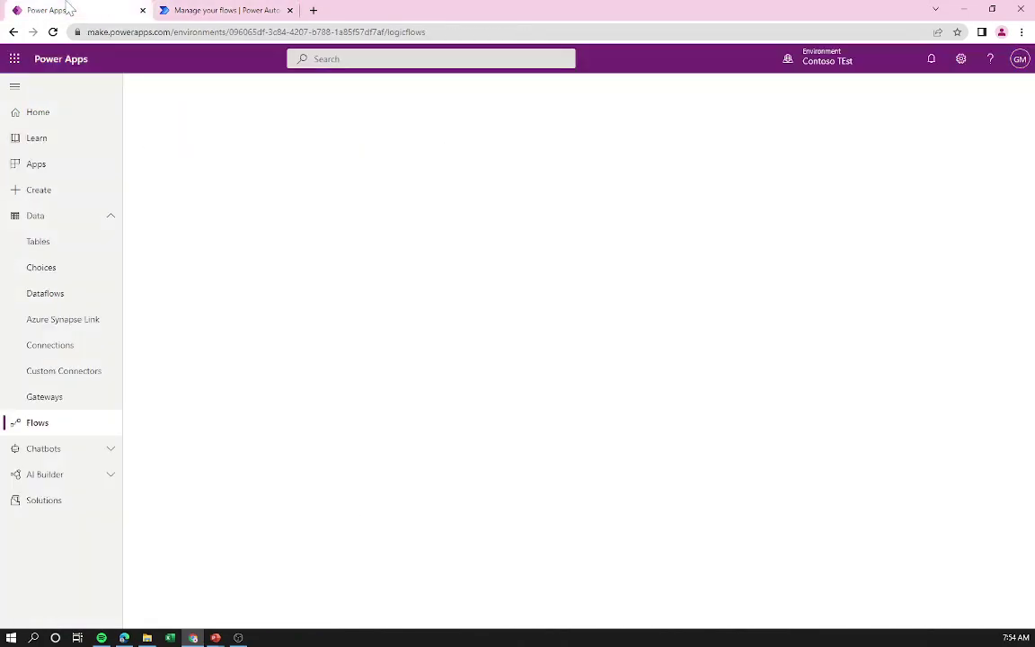
click(245, 9)
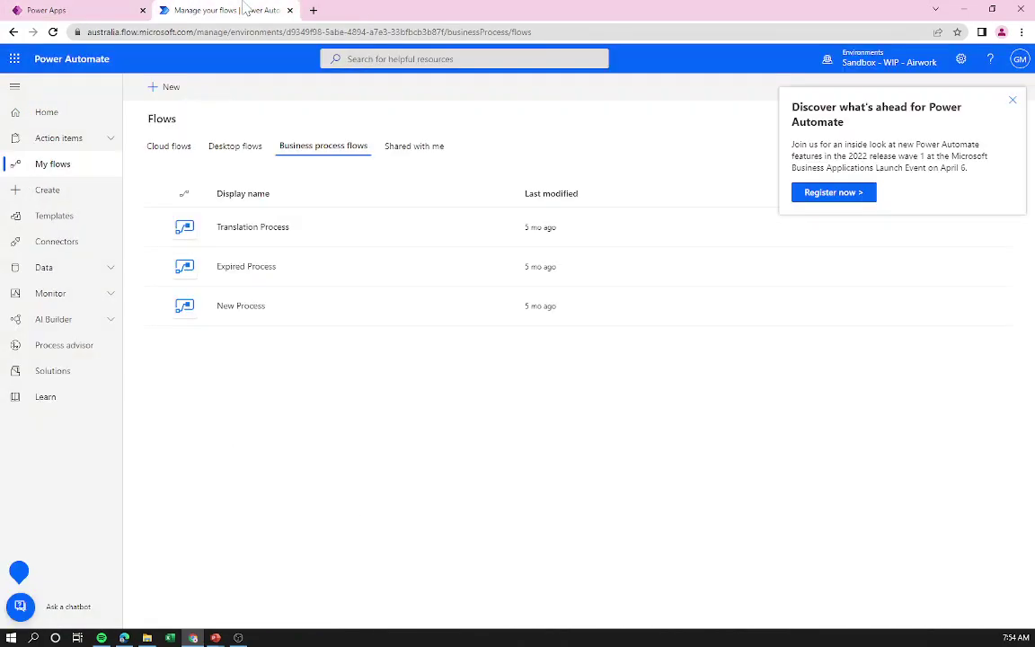
click(85, 8)
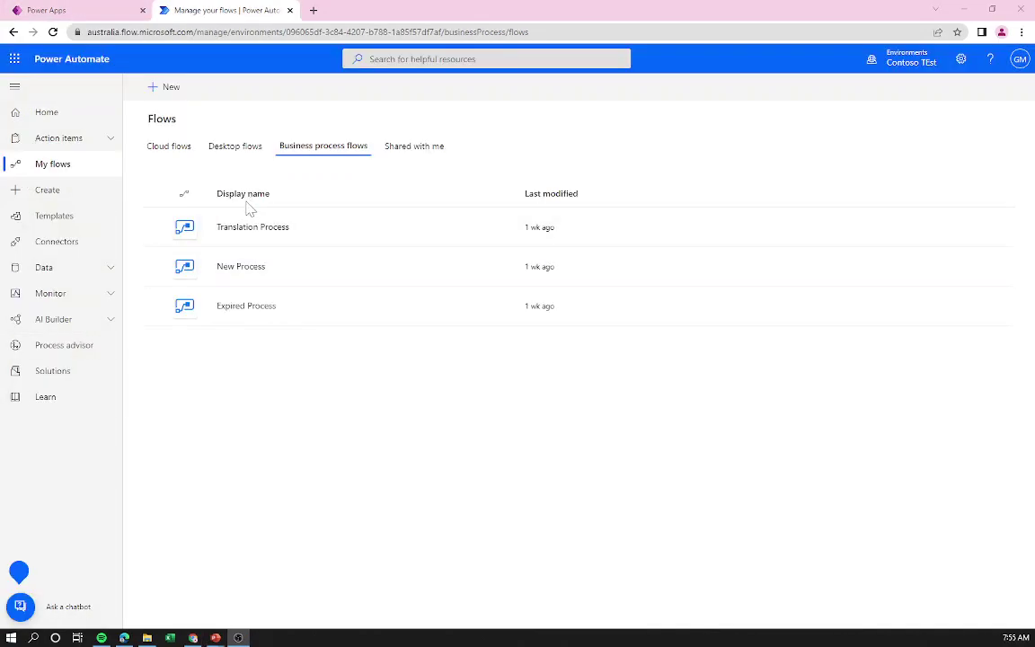
Start a new business process flow with the flow name Device Procurement Process and the name deviceprocurementprocess.
click(170, 90)
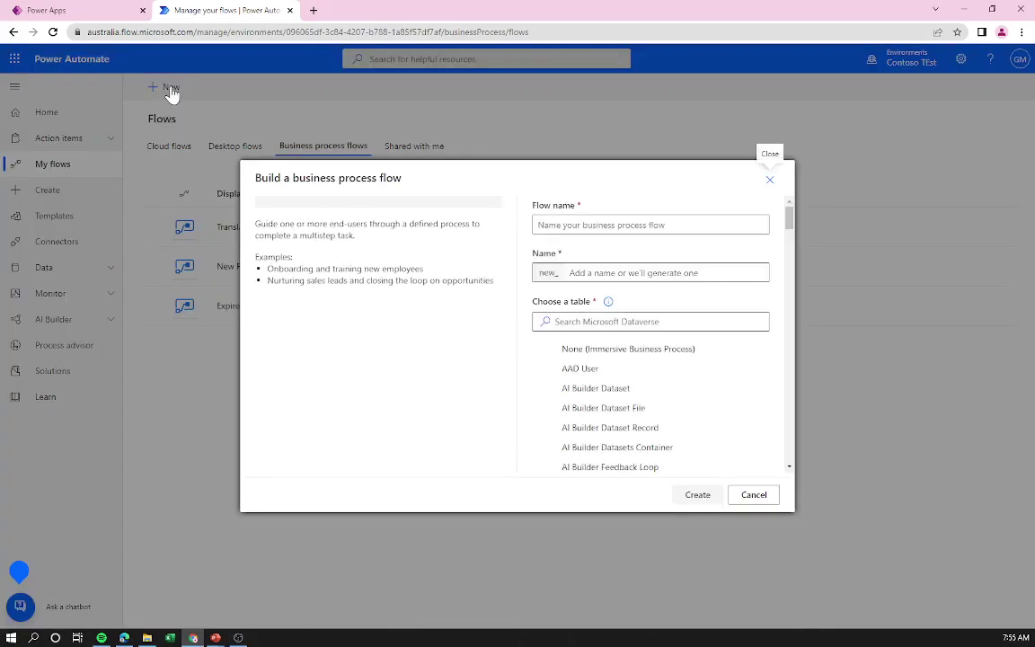
click(603, 225)
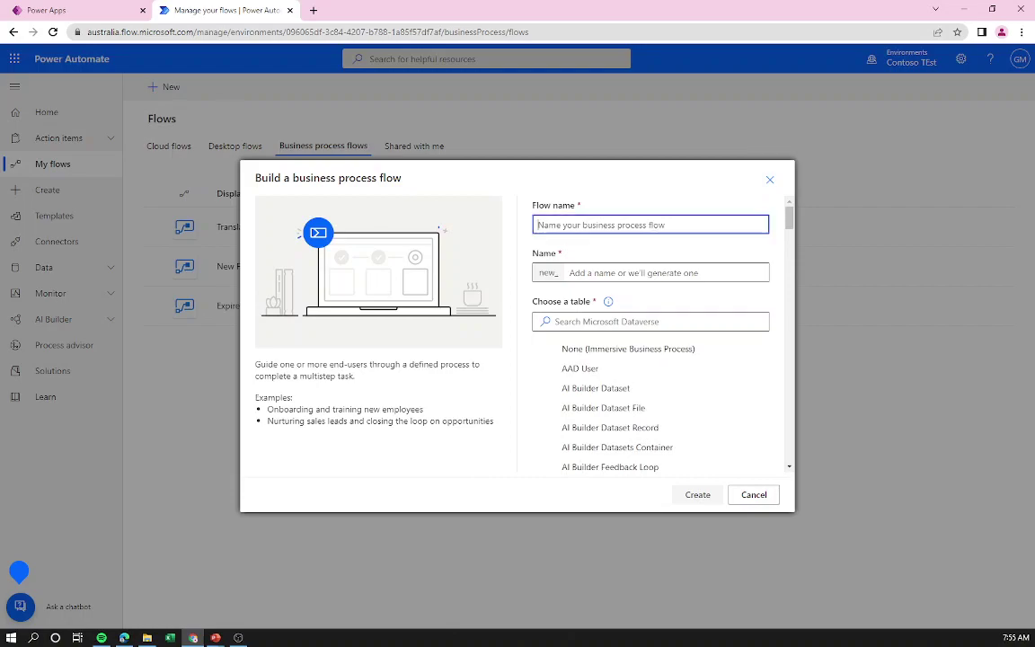
text(Device Procurement Process)
click(632, 272)
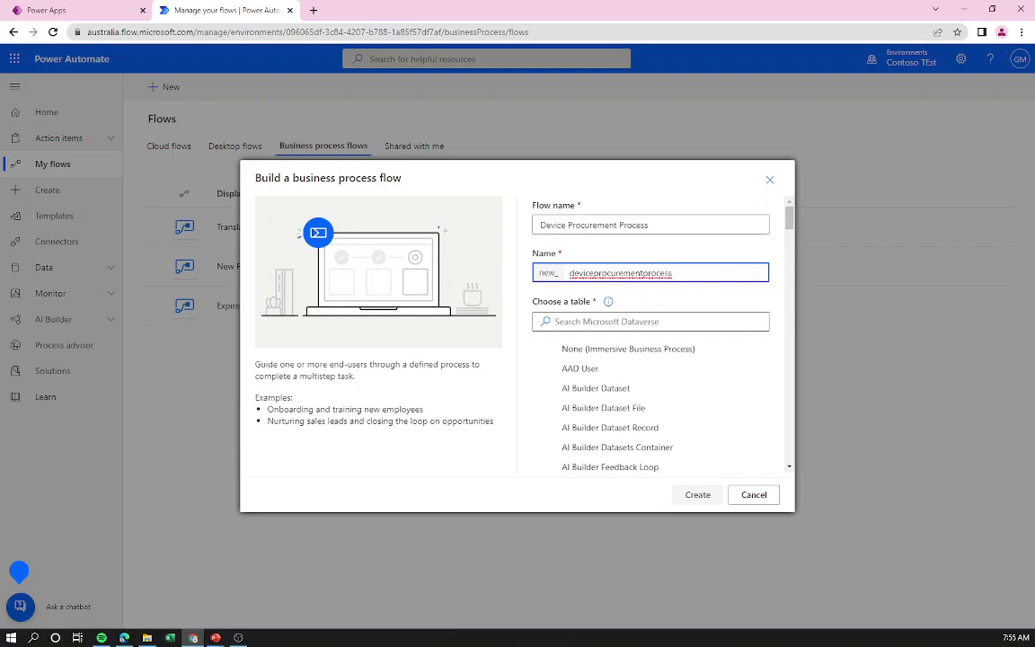
drag(555, 225, 649, 225)
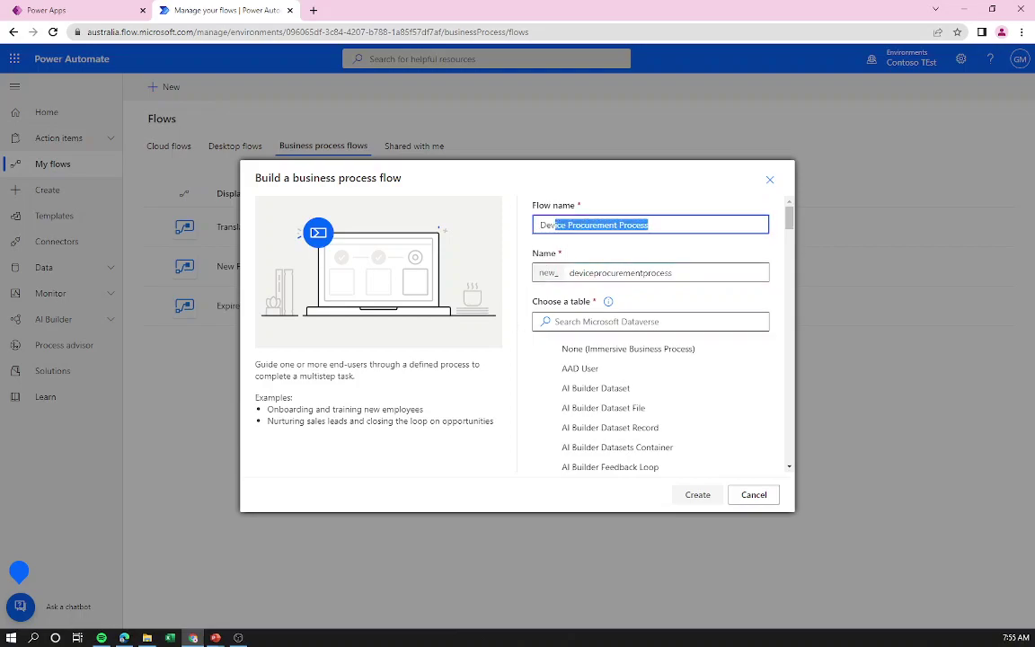
Choose the Device Order table for the new business process flow and create the flow.
click(632, 322)
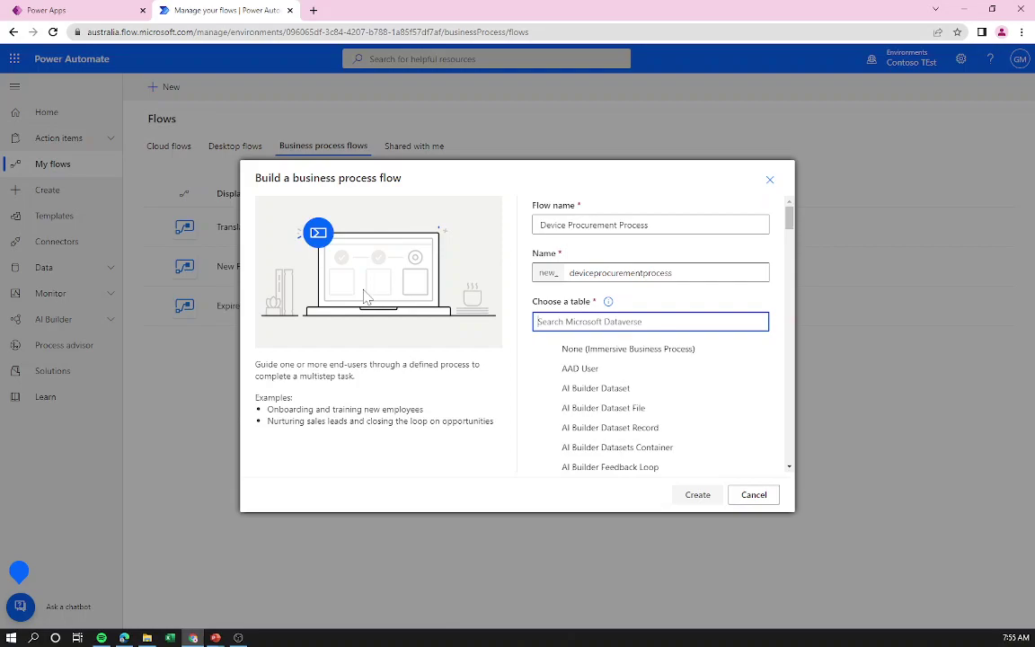
text(devi)
key(BackSpace)
key(BackSpace)
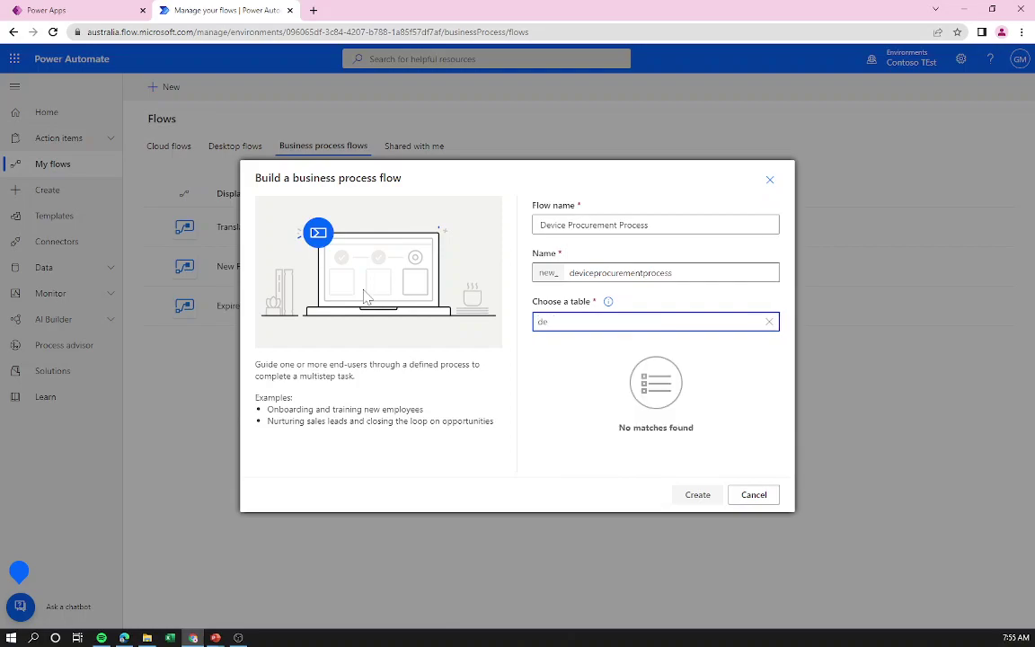
text(vi)
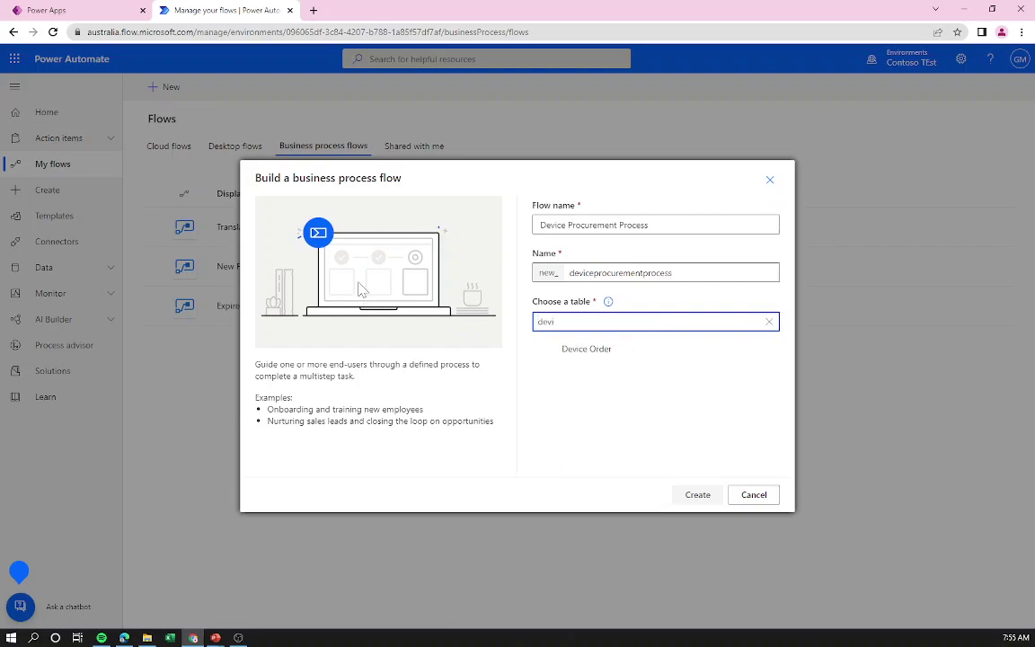
click(606, 350)
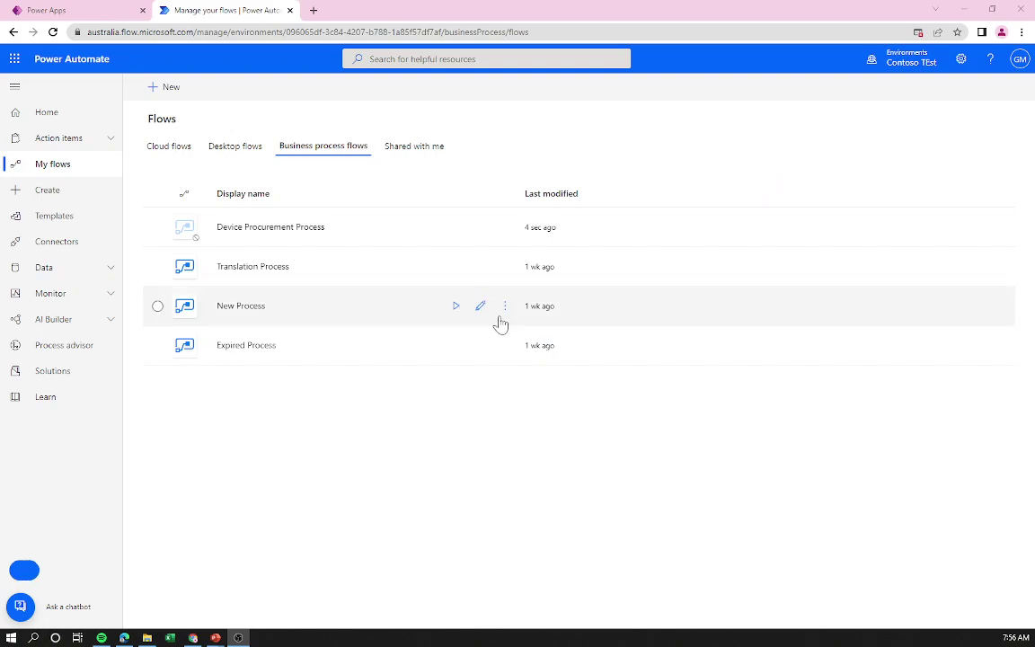
Open the Device Procurement Process flow for editing in the process designer.
click(377, 238)
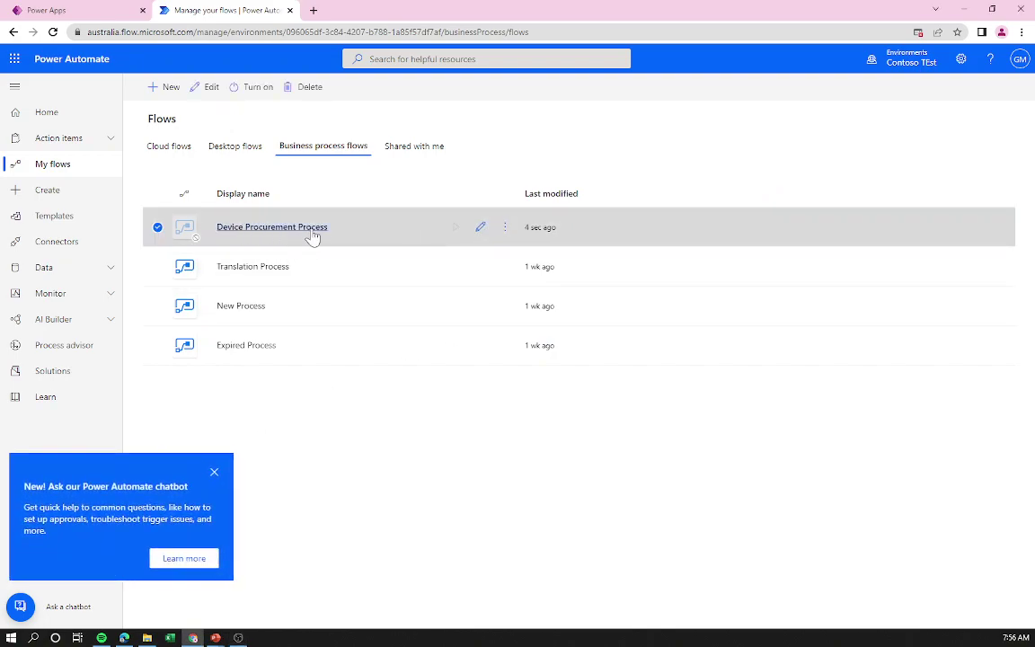
click(479, 230)
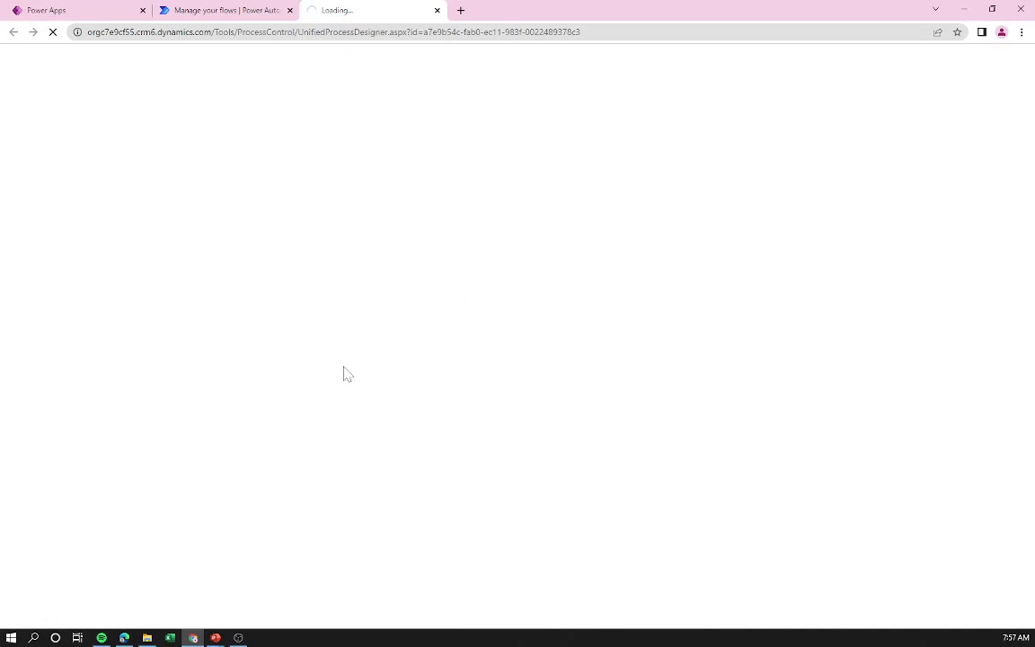
click(124, 637)
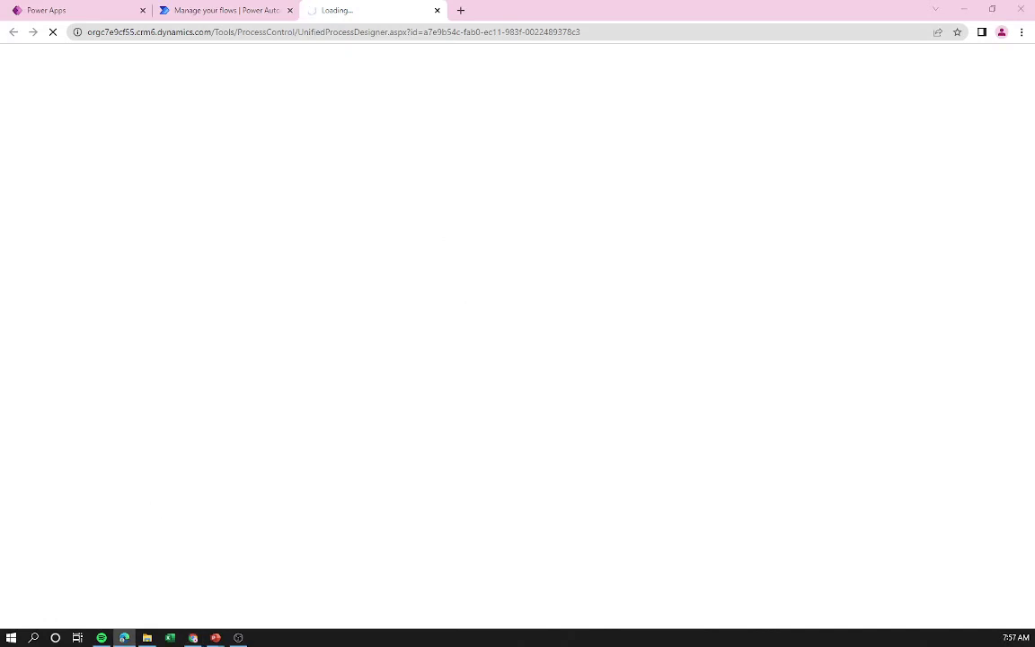